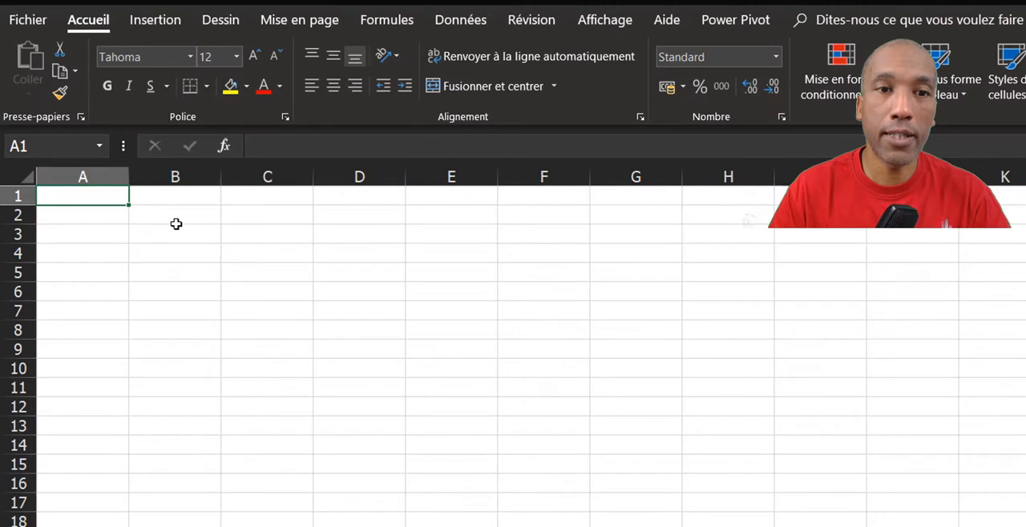
Insert a table with a header row over the empty range B2:F14.
{"action": "left_click_drag", "start_coordinate": [175, 215], "coordinate": [564, 425]}
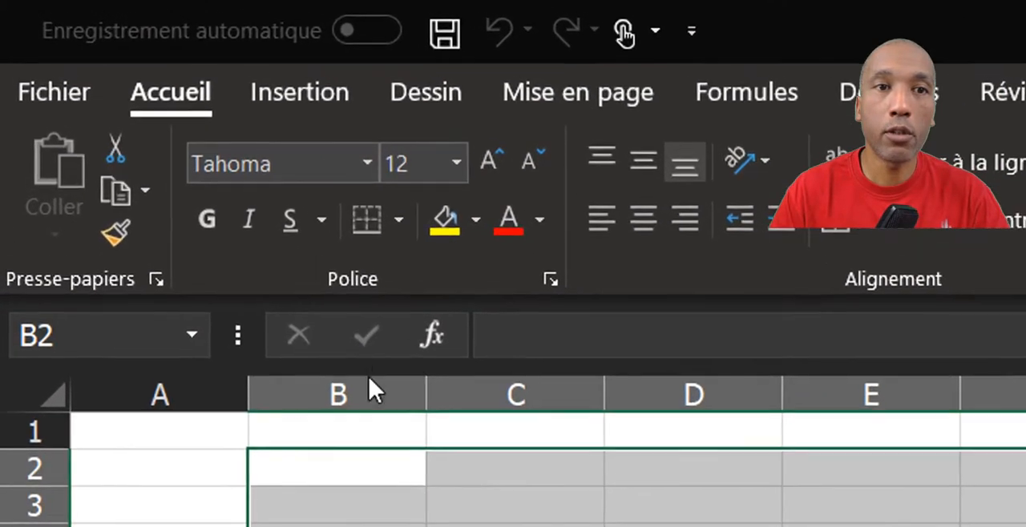
{"action": "left_click", "coordinate": [332, 91]}
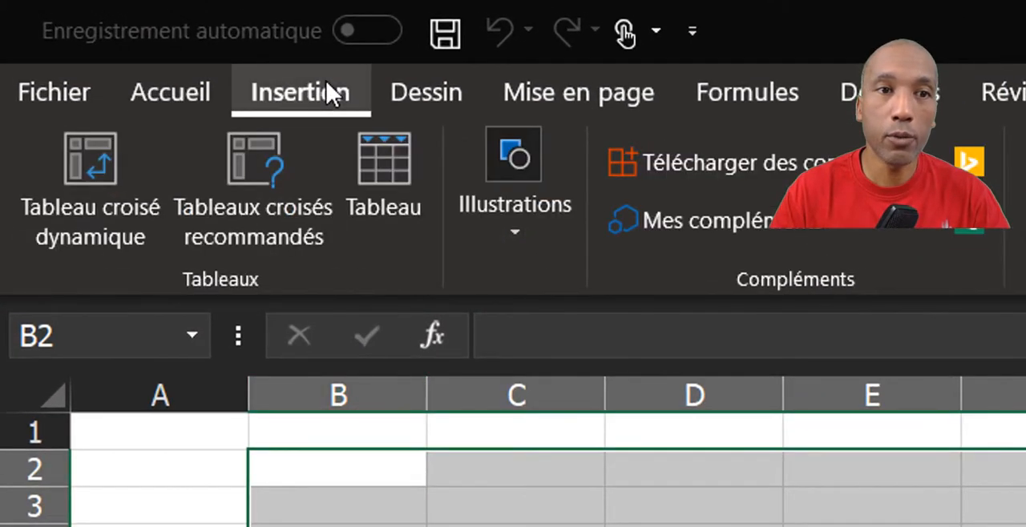
{"action": "left_click", "coordinate": [410, 189]}
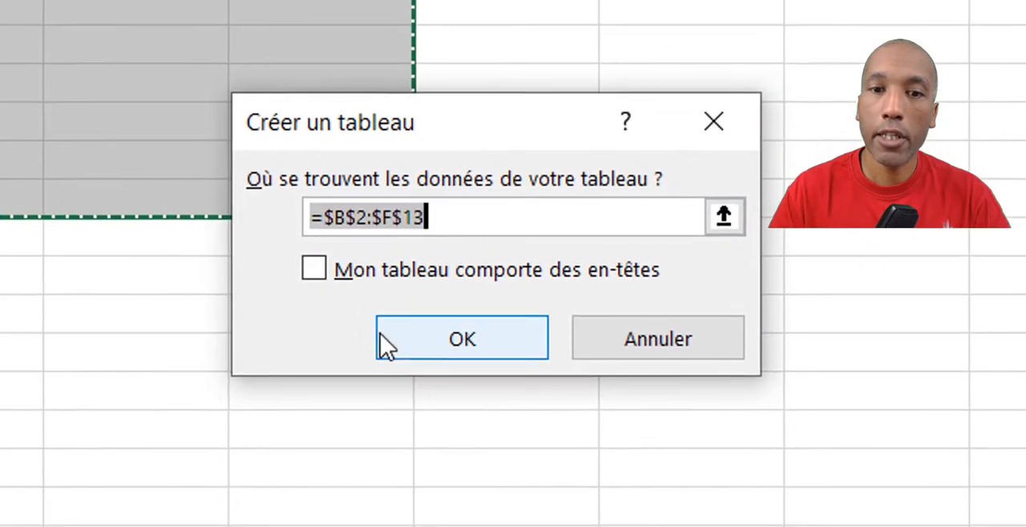
{"action": "left_click", "coordinate": [422, 334]}
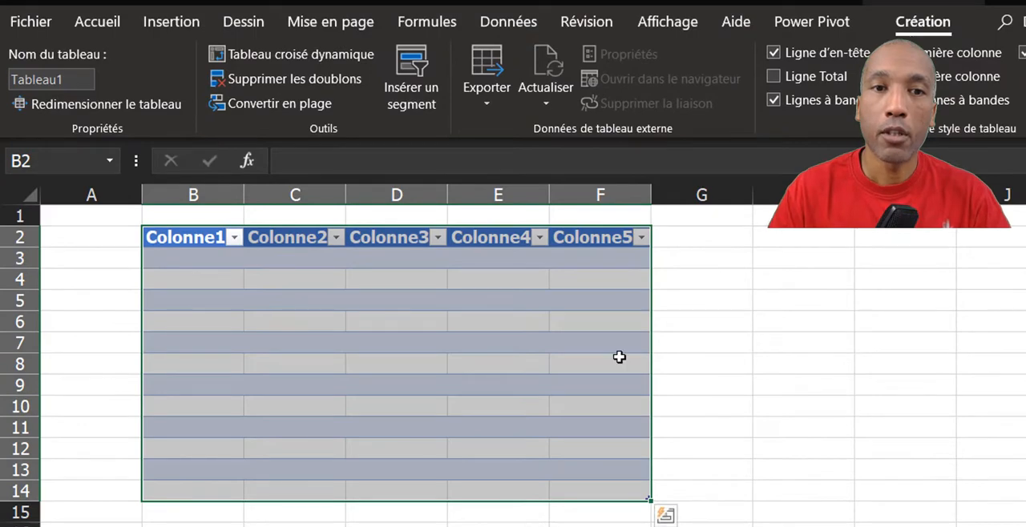
{"action": "left_click", "coordinate": [531, 262]}
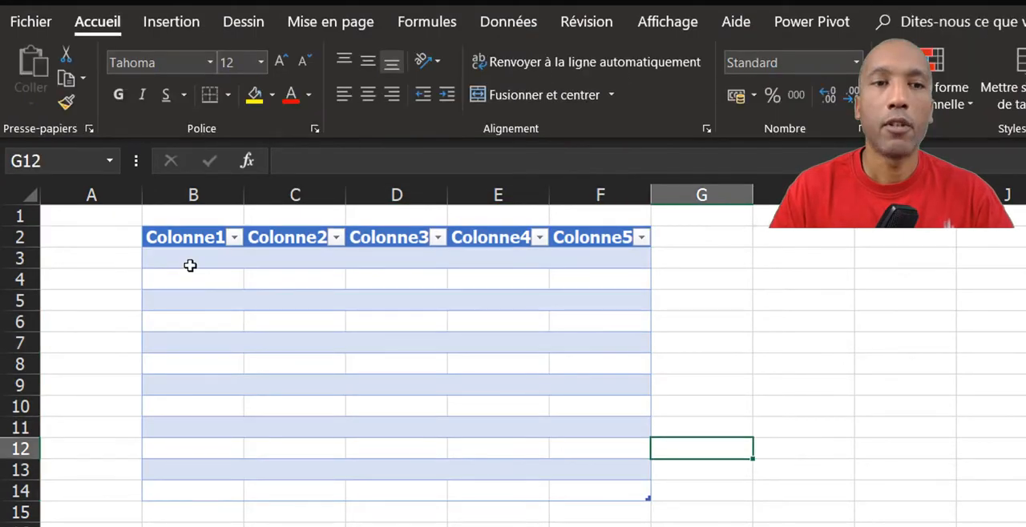
Fill the whole table body B3:F14 with the formula ="synthese".
{"action": "left_click_drag", "start_coordinate": [190, 266], "coordinate": [606, 487]}
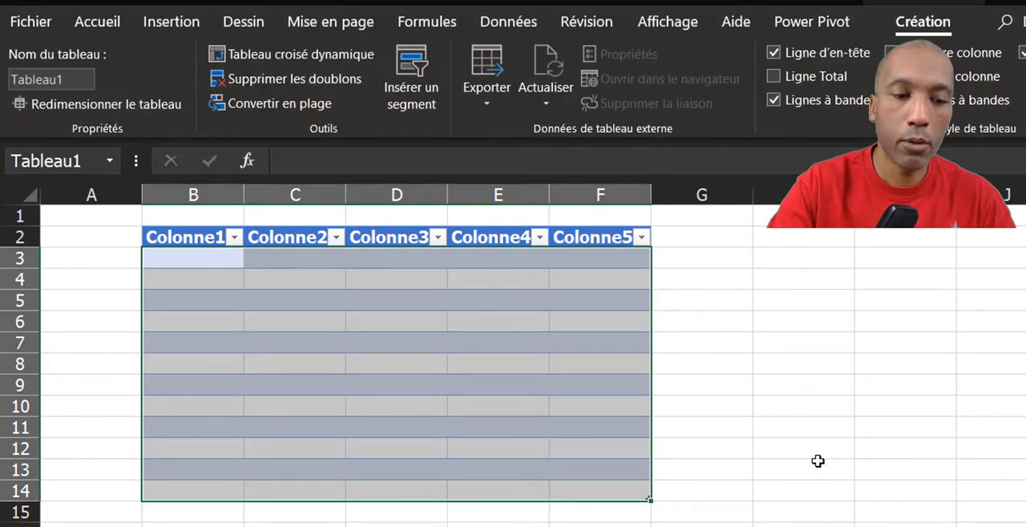
{"action": "type", "text": "=\""}
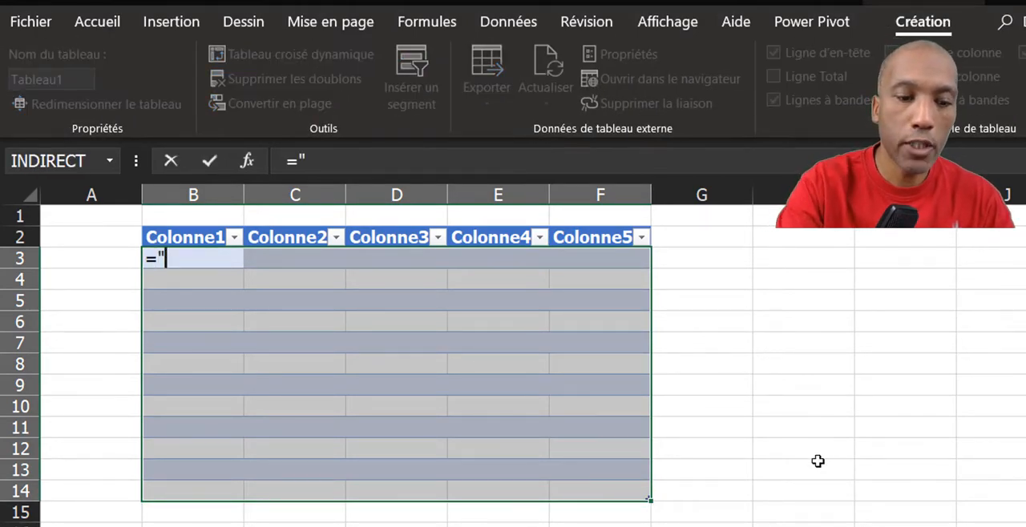
{"action": "type", "text": "synth"}
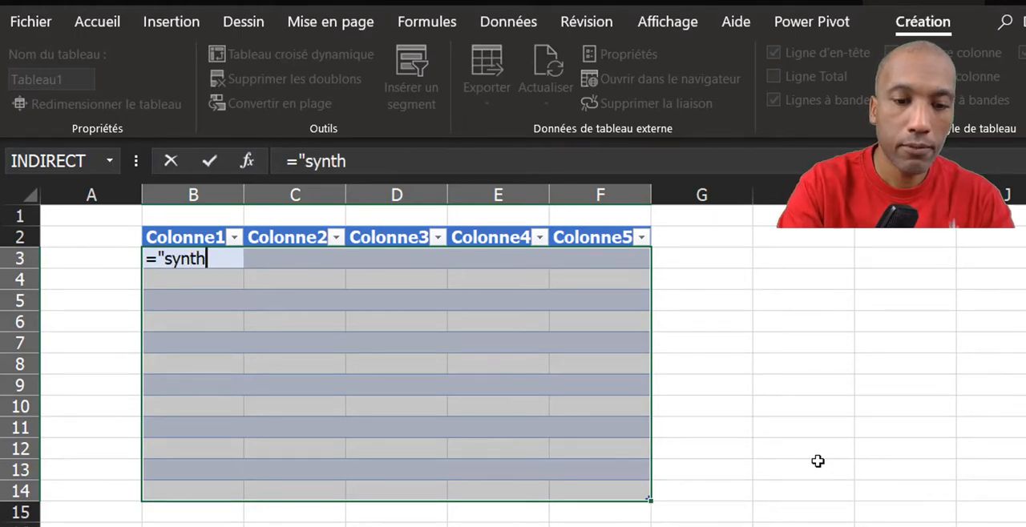
{"action": "type", "text": "ese\""}
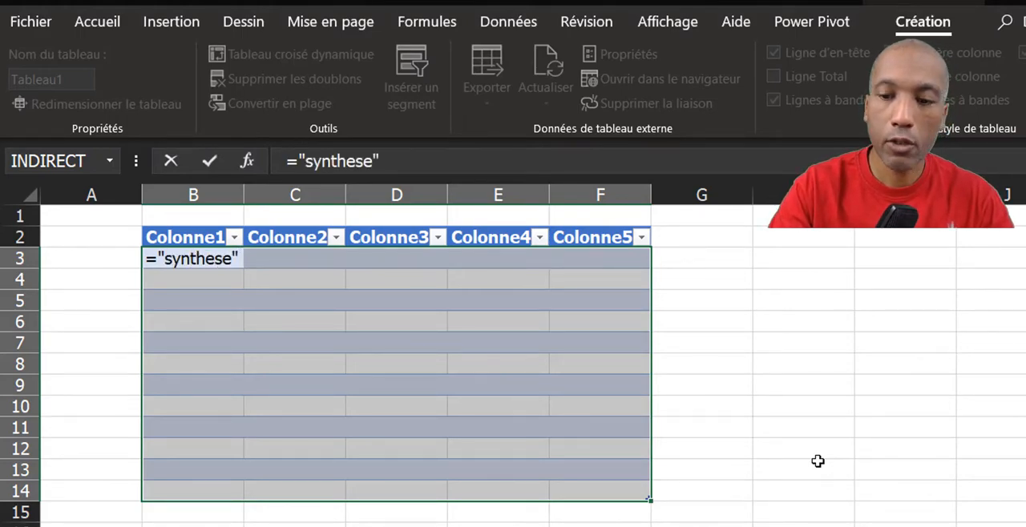
{"action": "key", "text": "ctrl+Return"}
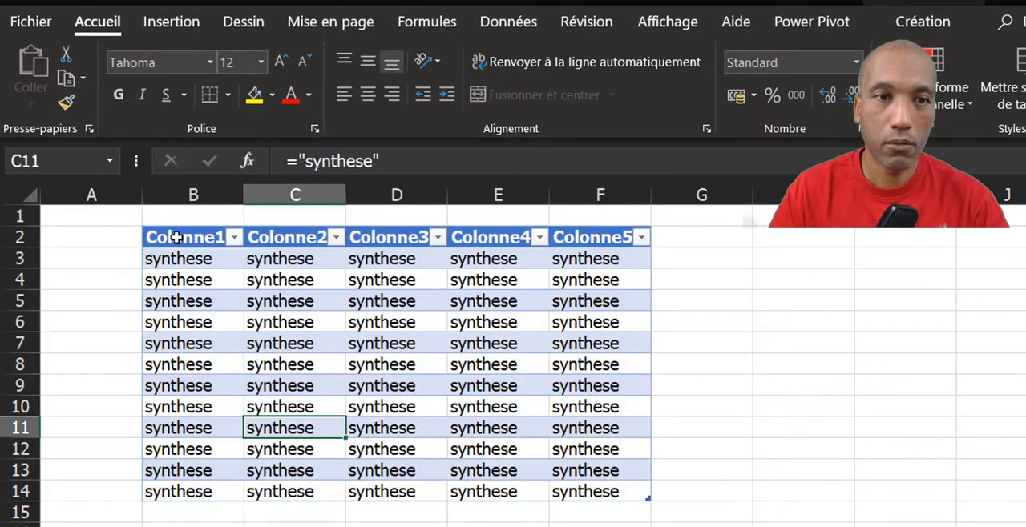
Copy the table B2:F14 with its headers and paste it into the NAV1 sheet.
{"action": "left_click_drag", "start_coordinate": [176, 237], "coordinate": [591, 489]}
{"action": "key", "text": "ctrl+c"}
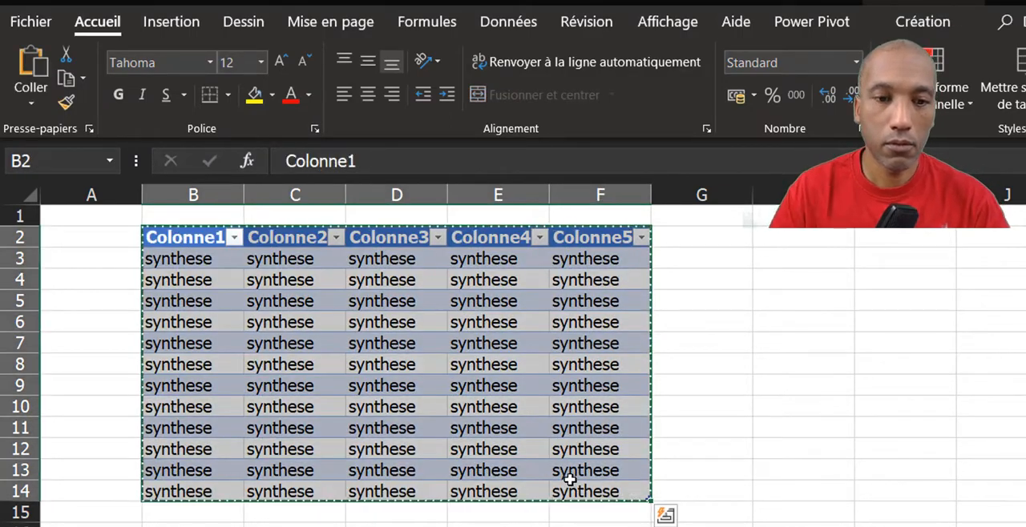
{"action": "left_click", "coordinate": [188, 238]}
{"action": "key", "text": "ctrl+v"}
Fill the body of the pasted table on the NAV1 sheet with the formula ="nav1".
{"action": "left_click_drag", "start_coordinate": [188, 259], "coordinate": [592, 489]}
{"action": "type", "text": "=\"nav1"}
{"action": "key", "text": "ctrl+Return"}
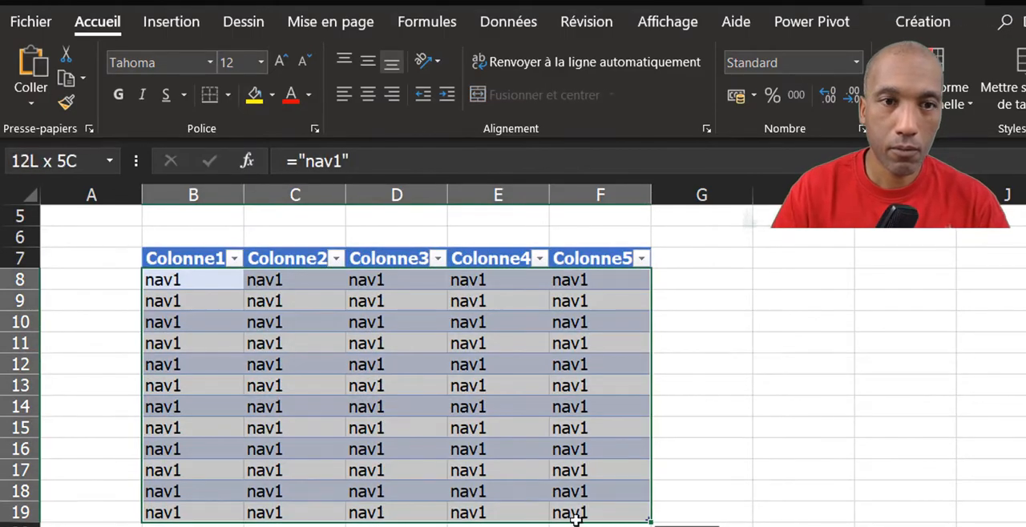
Fill the table bodies on the NAV2 and NAV3 sheets with ="nav2" and ="nav3" respectively.
{"action": "type", "text": "=\"nav2\""}
{"action": "key", "text": "ctrl+Return"}
{"action": "left_click", "coordinate": [196, 258]}
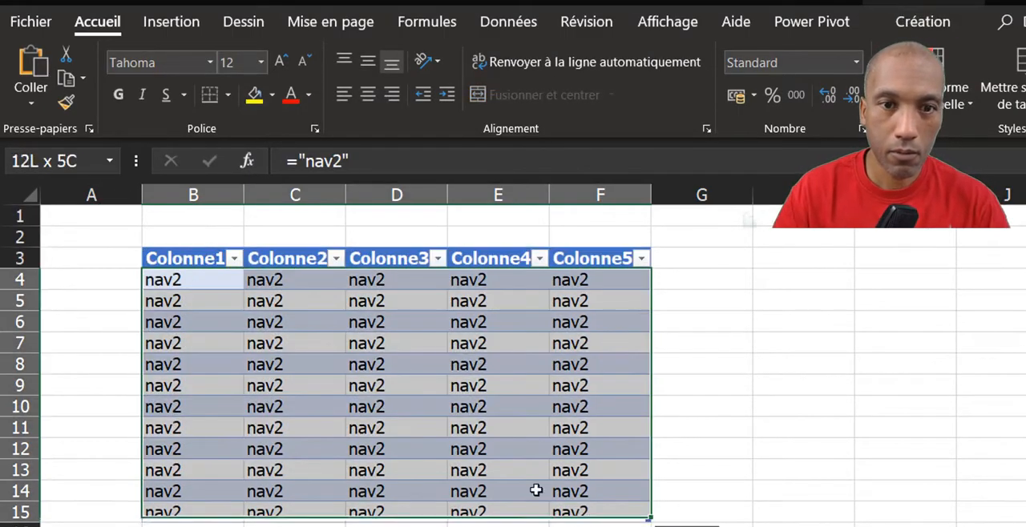
{"action": "type", "text": "=\"nav3\""}
{"action": "key", "text": "ctrl+Return"}
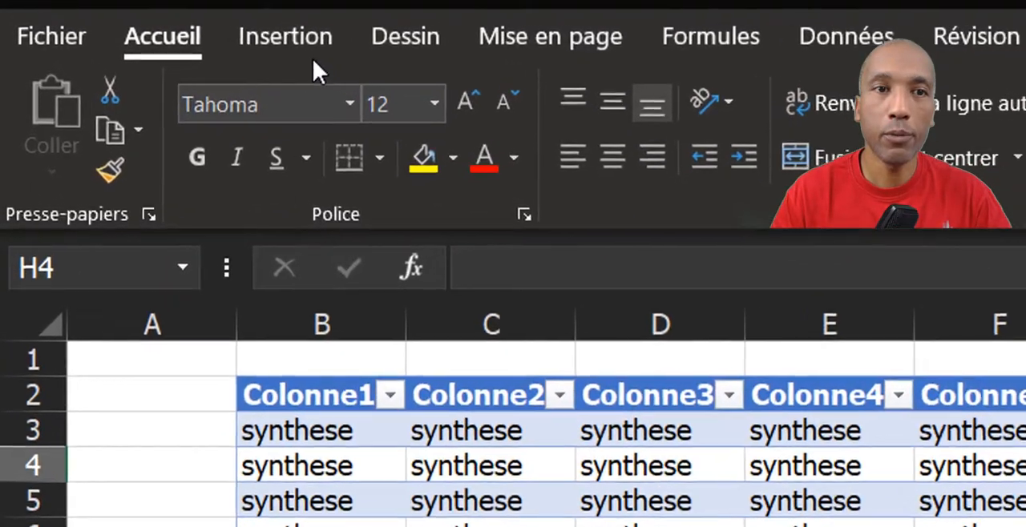
Draw a rectangular bevel shape beside the SYNTHESE table, spanning about H6 to J11.
{"action": "left_click", "coordinate": [315, 50]}
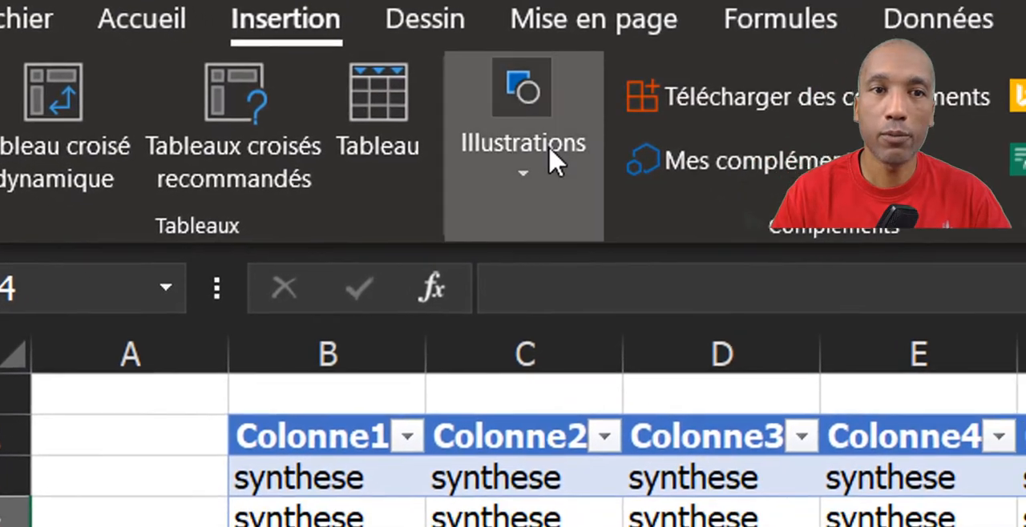
{"action": "left_click", "coordinate": [599, 183]}
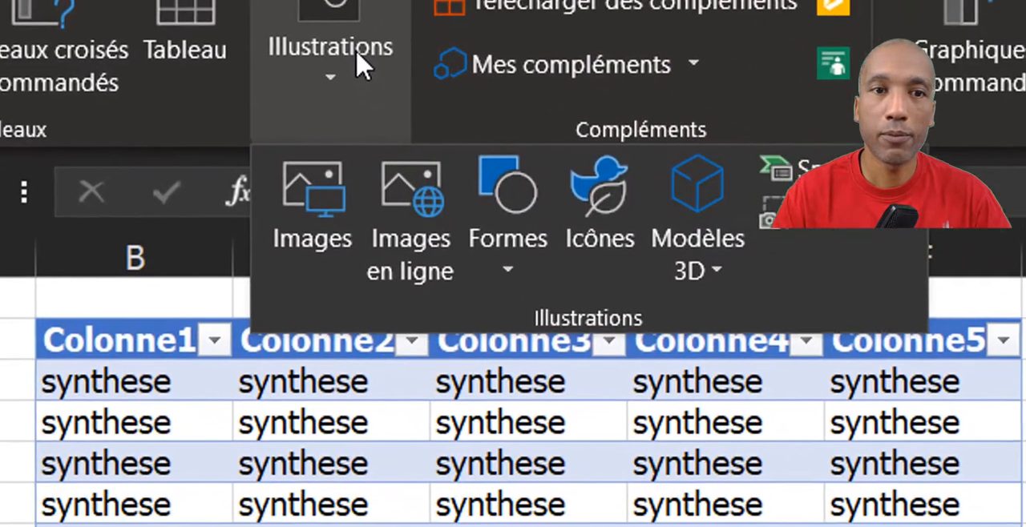
{"action": "left_click", "coordinate": [478, 232]}
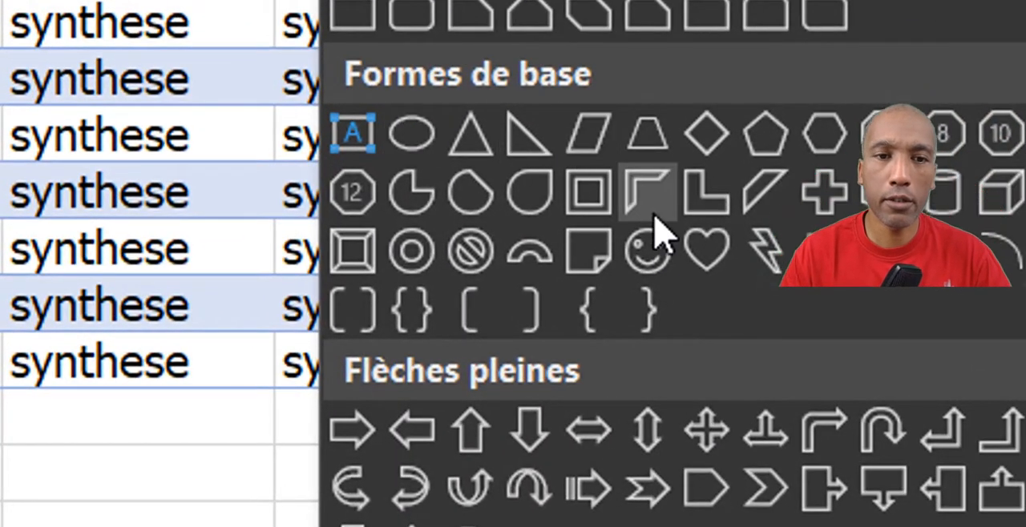
{"action": "left_click", "coordinate": [369, 259]}
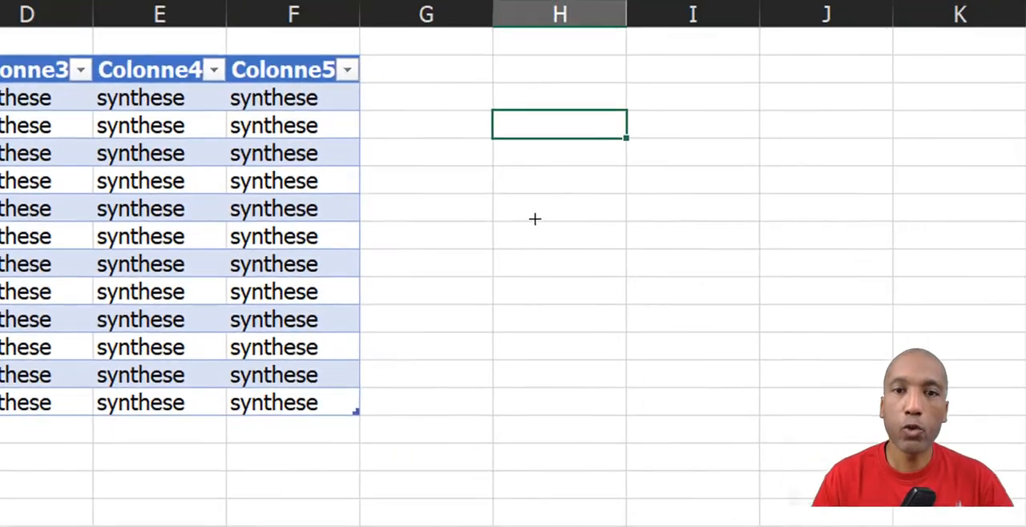
{"action": "left_click_drag", "start_coordinate": [500, 168], "coordinate": [818, 321]}
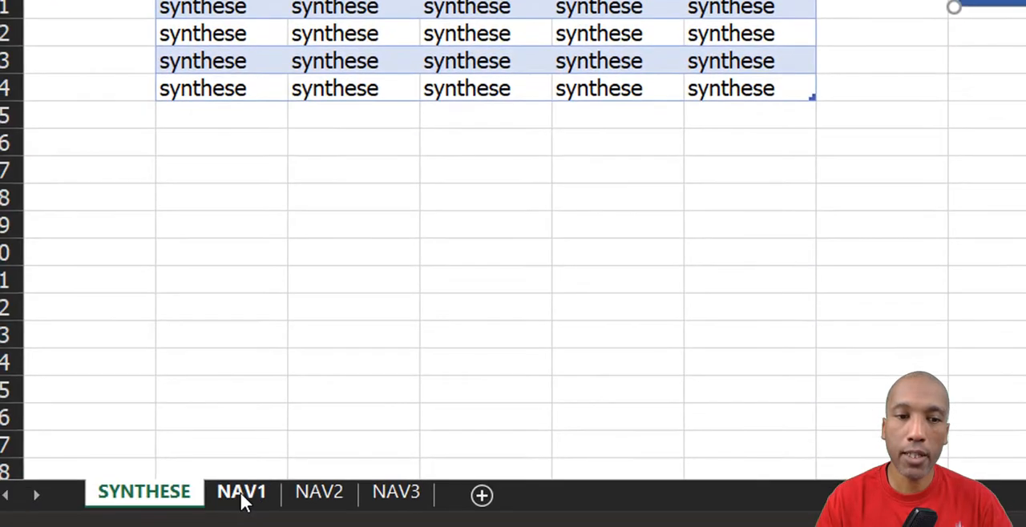
View the NAV1, NAV2 and NAV3 sheets in turn and return to the SYNTHESE sheet.
{"action": "left_click", "coordinate": [240, 493]}
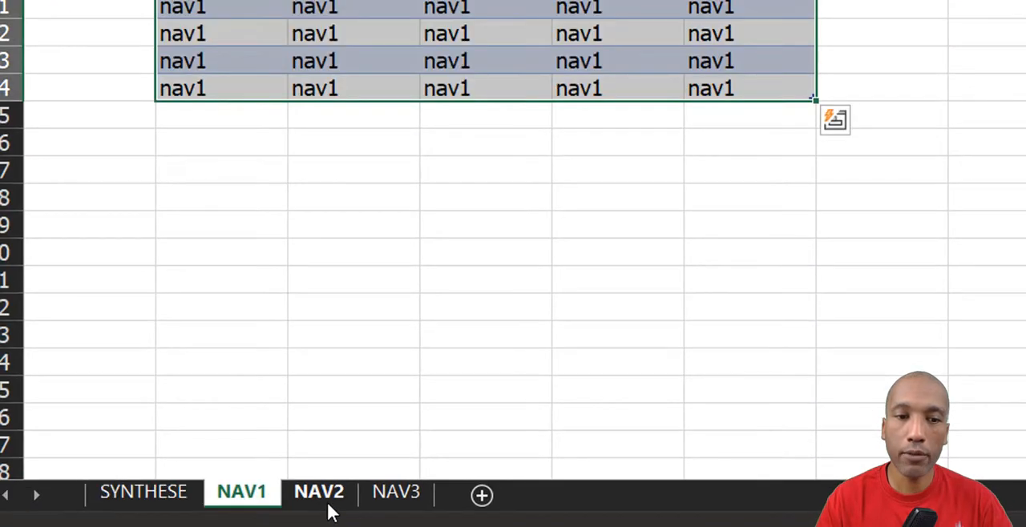
{"action": "left_click", "coordinate": [327, 502]}
{"action": "left_click", "coordinate": [387, 505]}
{"action": "left_click", "coordinate": [173, 492]}
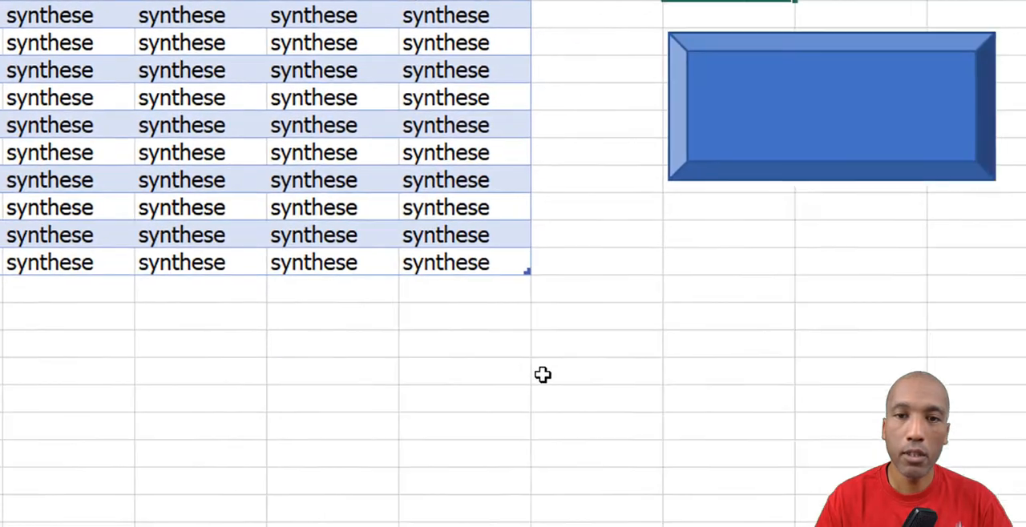
Duplicate the bevel shape three times on the SYNTHESE sheet.
{"action": "left_click", "coordinate": [792, 176]}
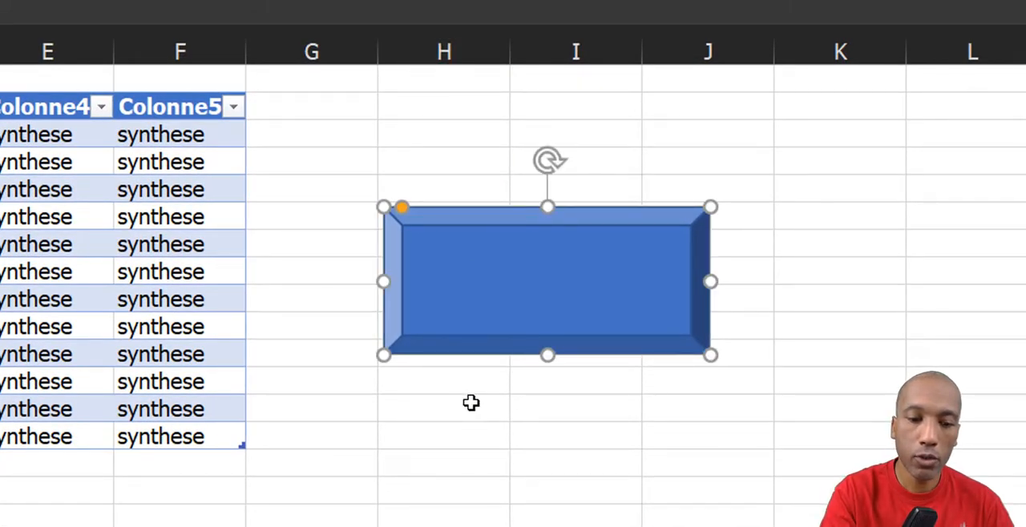
{"action": "key", "text": "ctrl+d"}
{"action": "key", "text": "ctrl+d"}
{"action": "key", "text": "ctrl+d"}
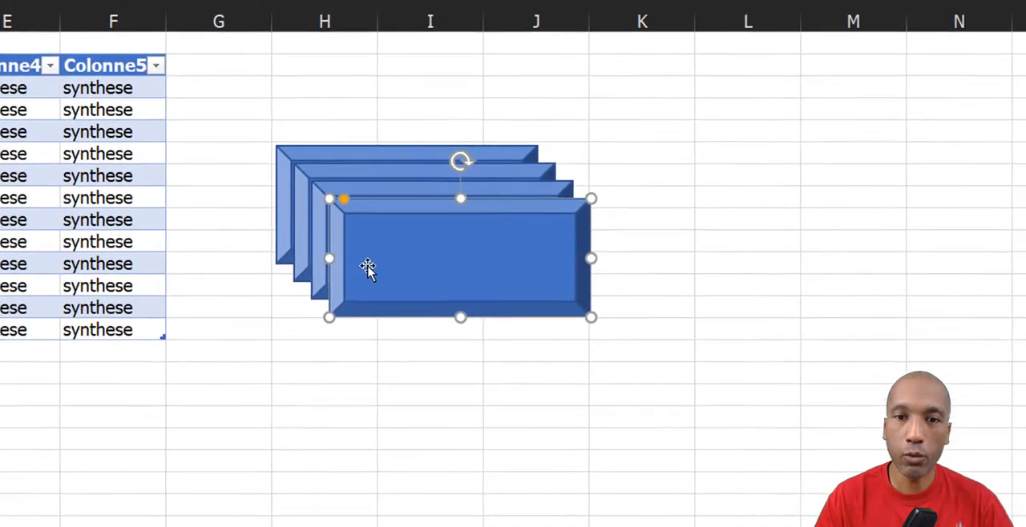
Arrange the four bevel shapes in a two-by-two grid beside the table, within columns G to L.
{"action": "left_click_drag", "start_coordinate": [494, 362], "coordinate": [266, 525]}
{"action": "left_click_drag", "start_coordinate": [531, 357], "coordinate": [661, 506]}
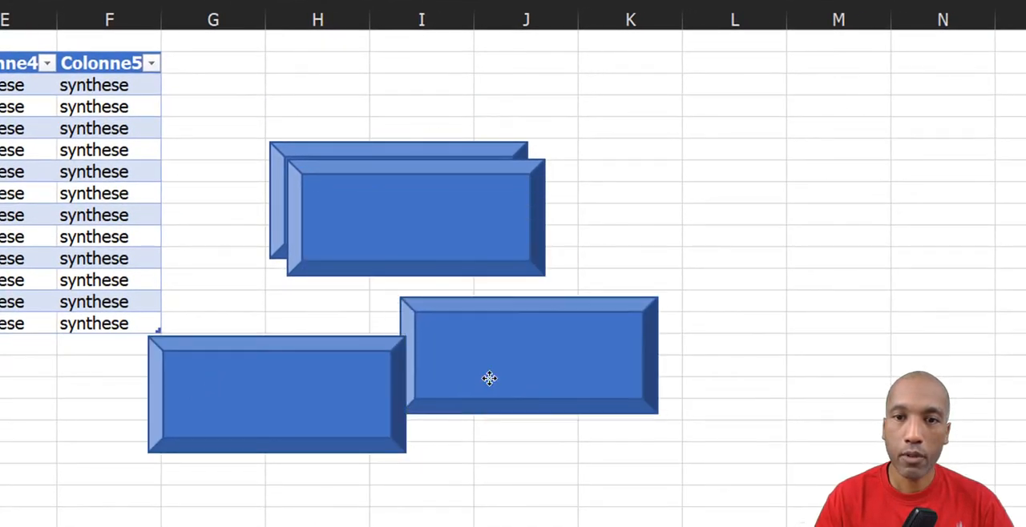
{"action": "left_click_drag", "start_coordinate": [489, 378], "coordinate": [496, 384]}
{"action": "left_click_drag", "start_coordinate": [418, 239], "coordinate": [609, 210]}
{"action": "left_click_drag", "start_coordinate": [416, 210], "coordinate": [359, 170]}
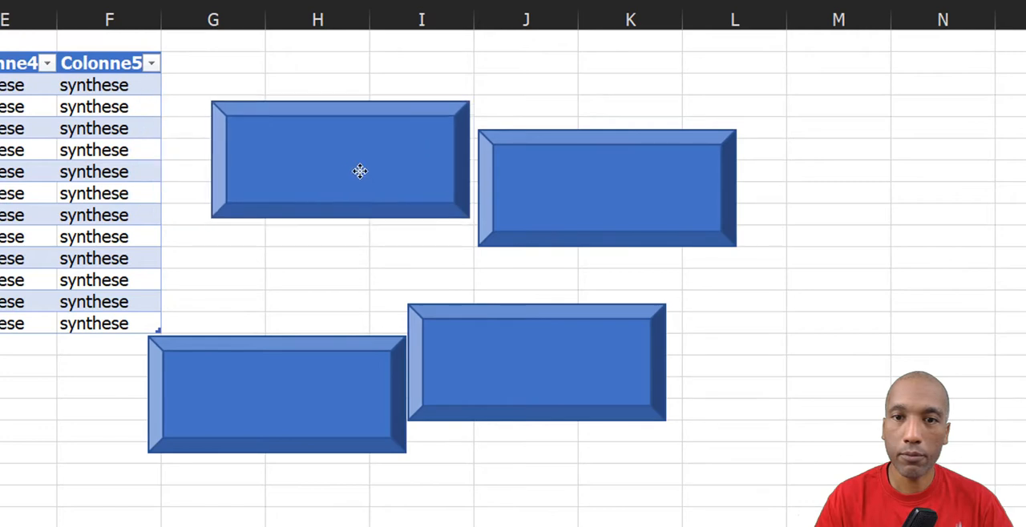
{"action": "left_click_drag", "start_coordinate": [542, 197], "coordinate": [572, 171]}
{"action": "left_click_drag", "start_coordinate": [545, 341], "coordinate": [635, 314]}
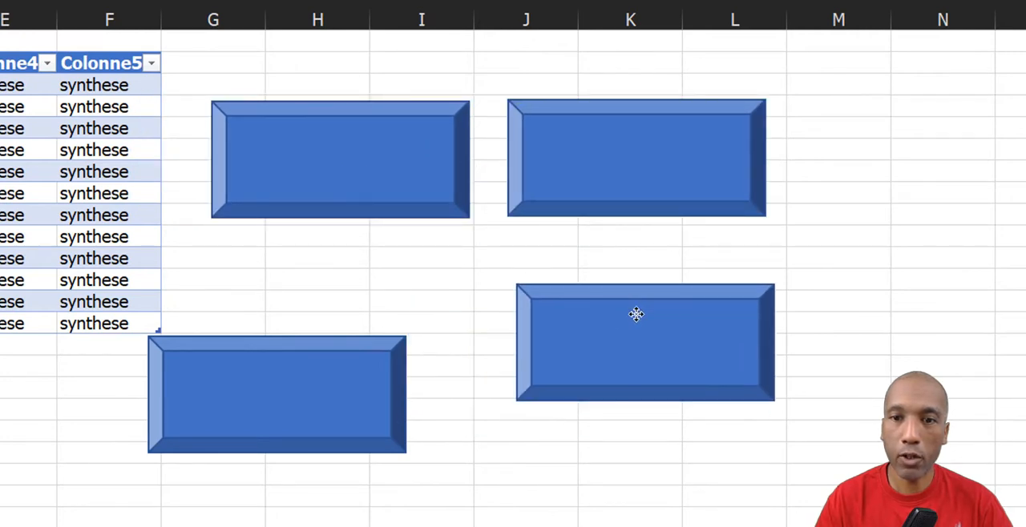
{"action": "left_click_drag", "start_coordinate": [281, 393], "coordinate": [346, 336]}
{"action": "left_click", "coordinate": [321, 498]}
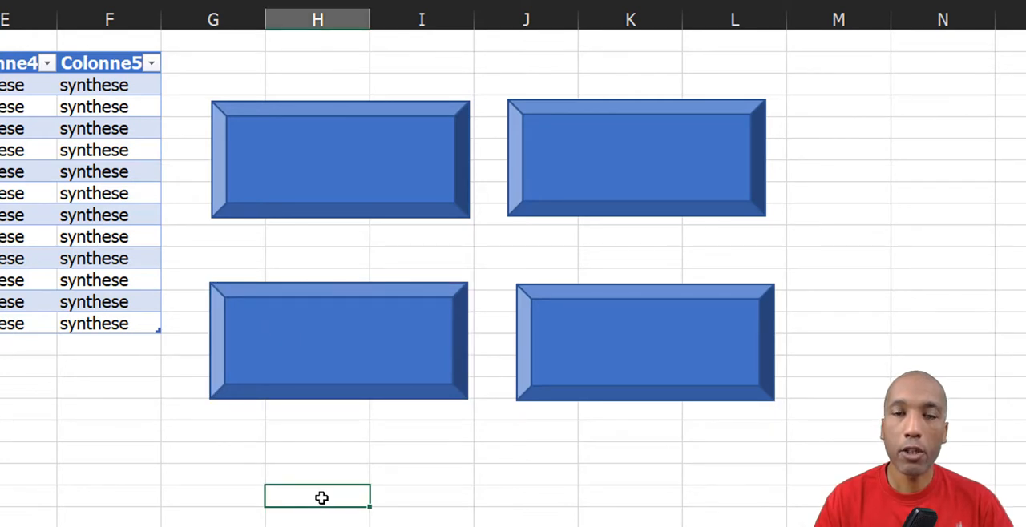
{"action": "left_click", "coordinate": [336, 164]}
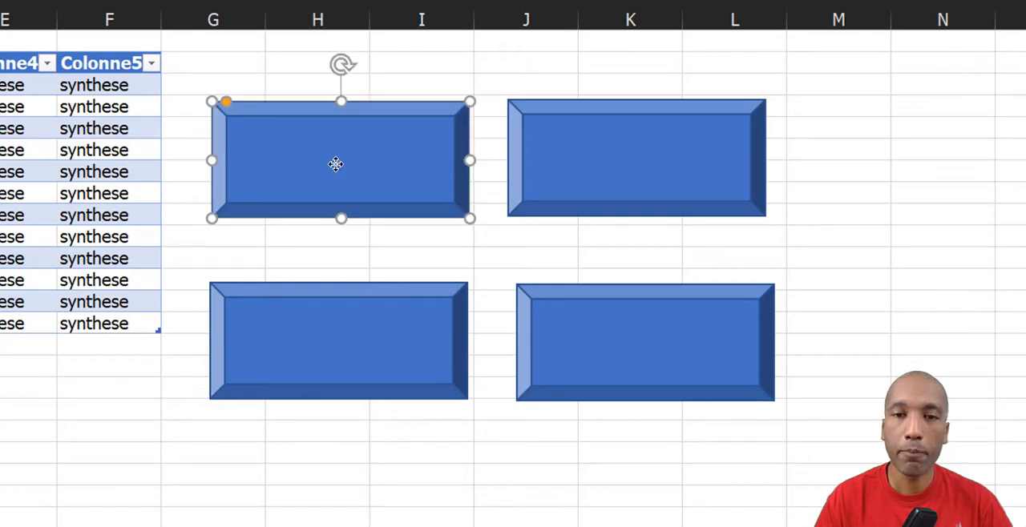
{"action": "left_click", "coordinate": [336, 164]}
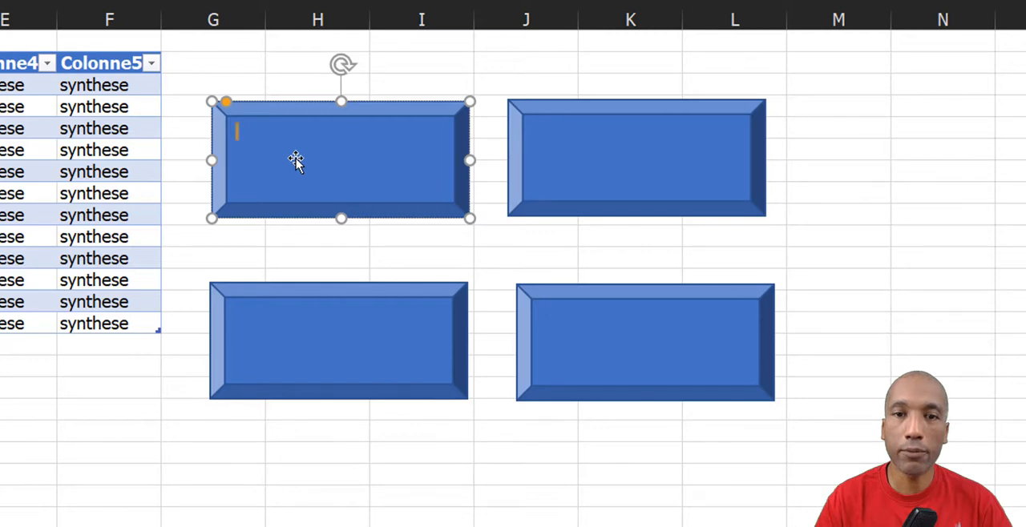
{"action": "left_click", "coordinate": [148, 438]}
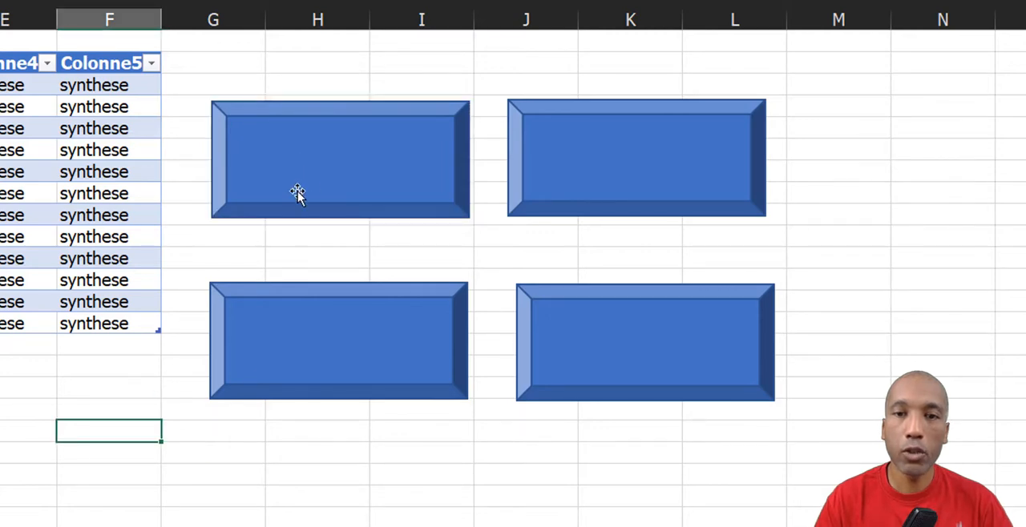
{"action": "right_click", "coordinate": [311, 175]}
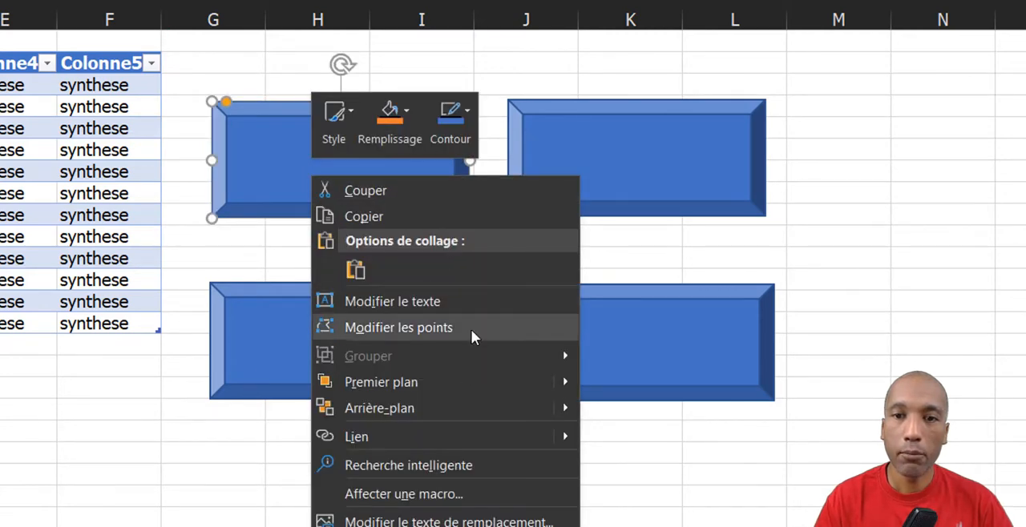
{"action": "left_click", "coordinate": [475, 303]}
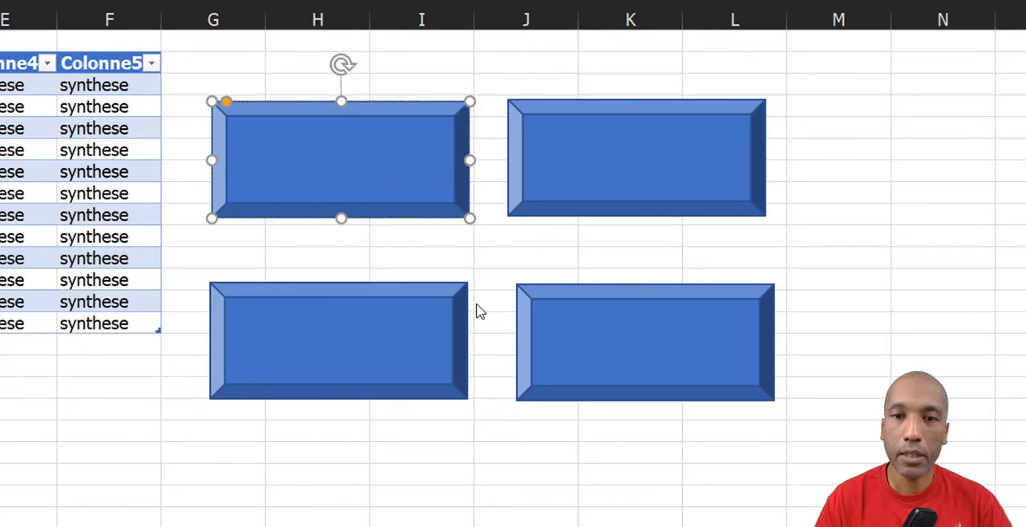
{"action": "left_click", "coordinate": [427, 257]}
Add the text "synthèse" to the upper-left bevel shape.
{"action": "left_click", "coordinate": [344, 164]}
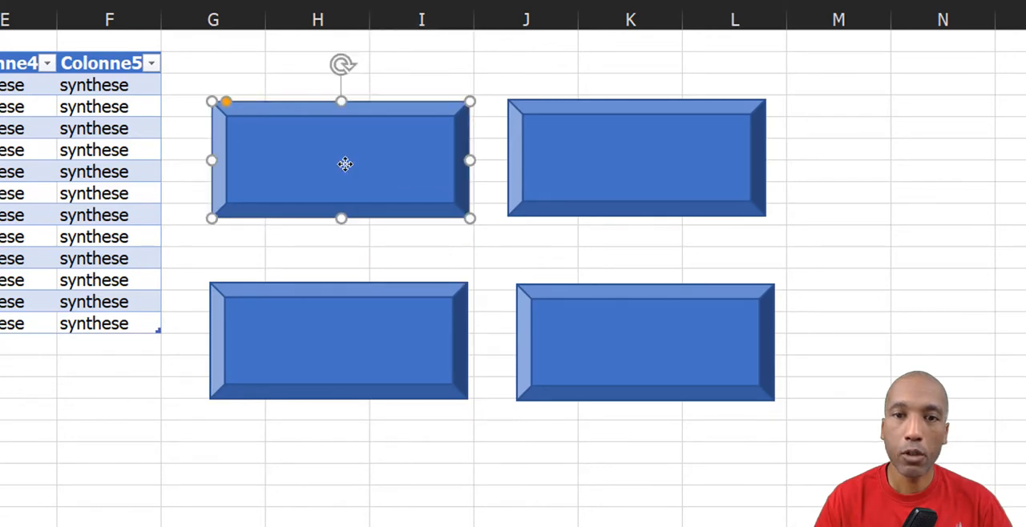
{"action": "left_click", "coordinate": [345, 164]}
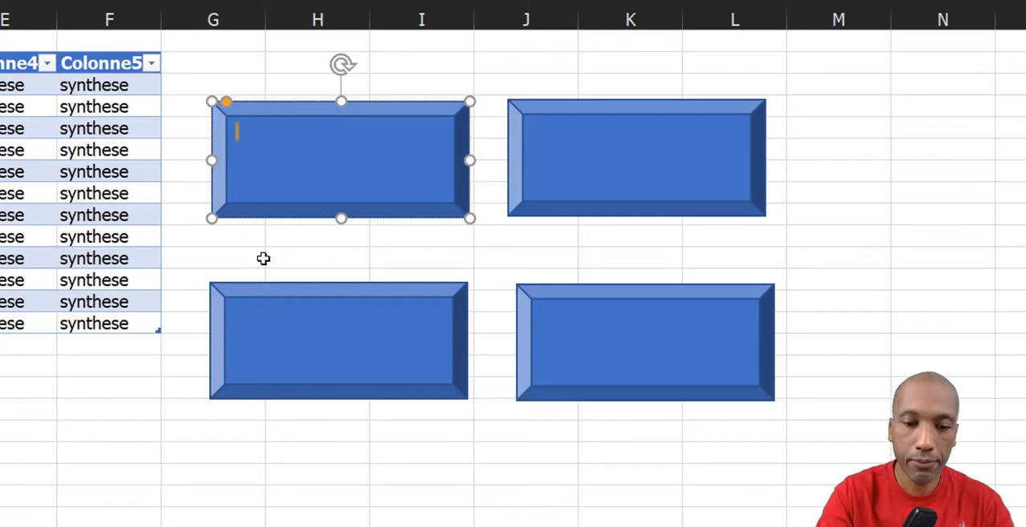
{"action": "type", "text": "synthèse"}
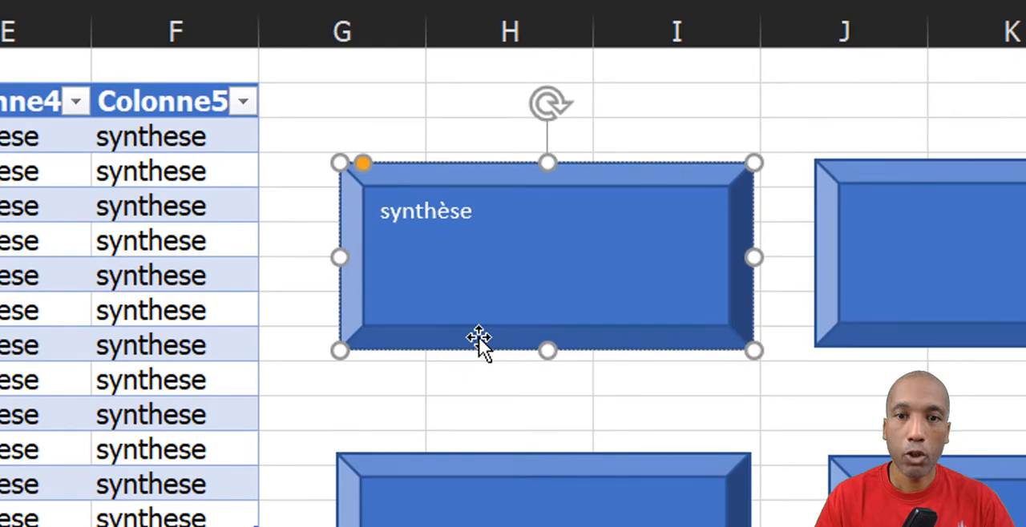
Centre the text "synthèse" horizontally and vertically in its bevel shape and set its font size to 18.
{"action": "key", "text": "Escape"}
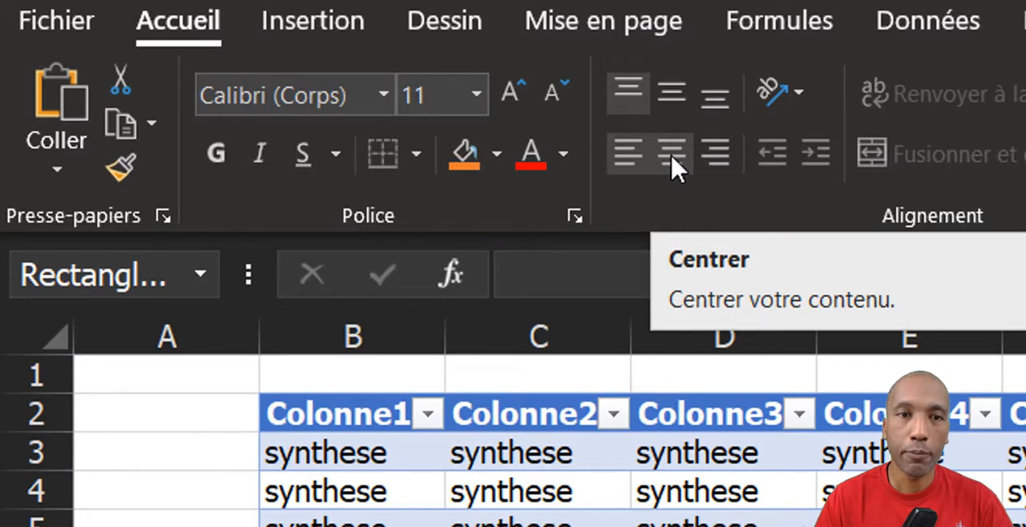
{"action": "left_click", "coordinate": [672, 156]}
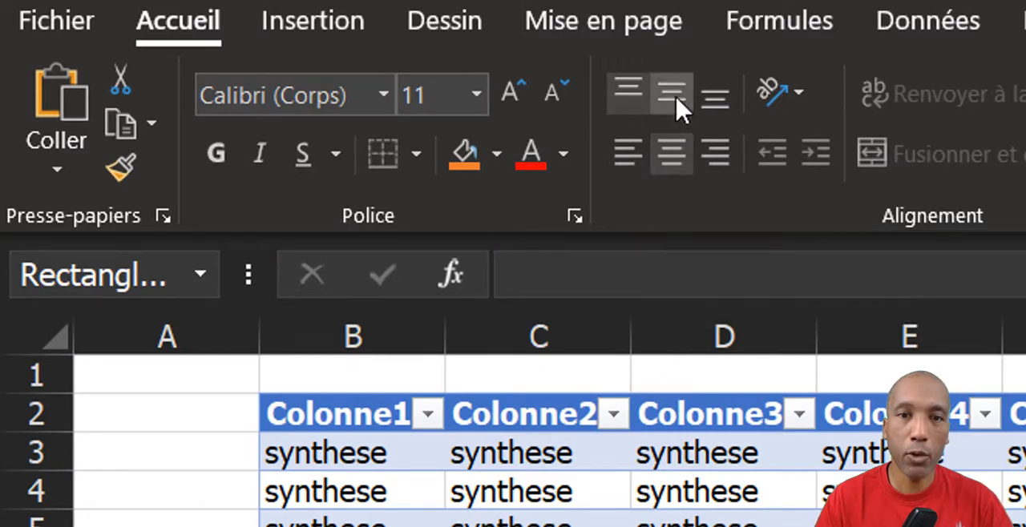
{"action": "left_click", "coordinate": [677, 98]}
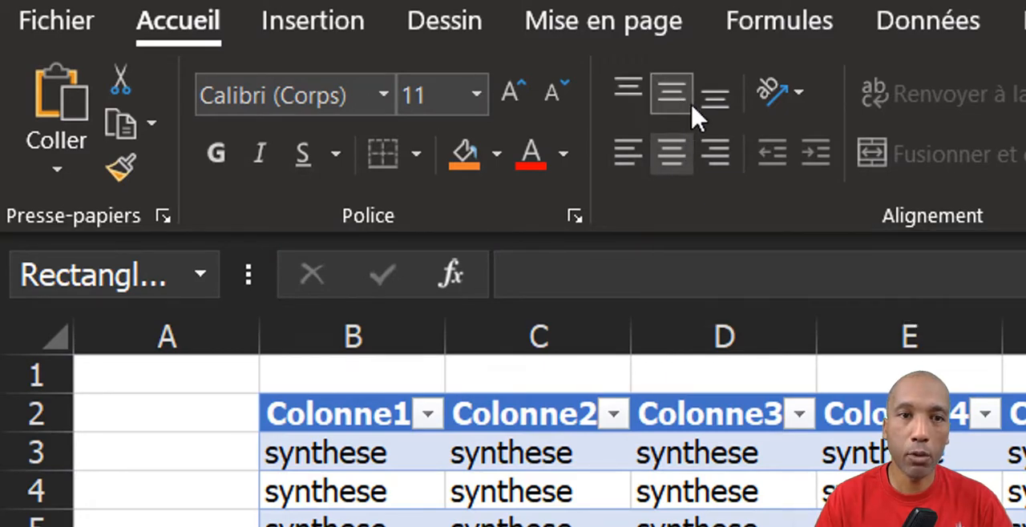
{"action": "left_click", "coordinate": [483, 105]}
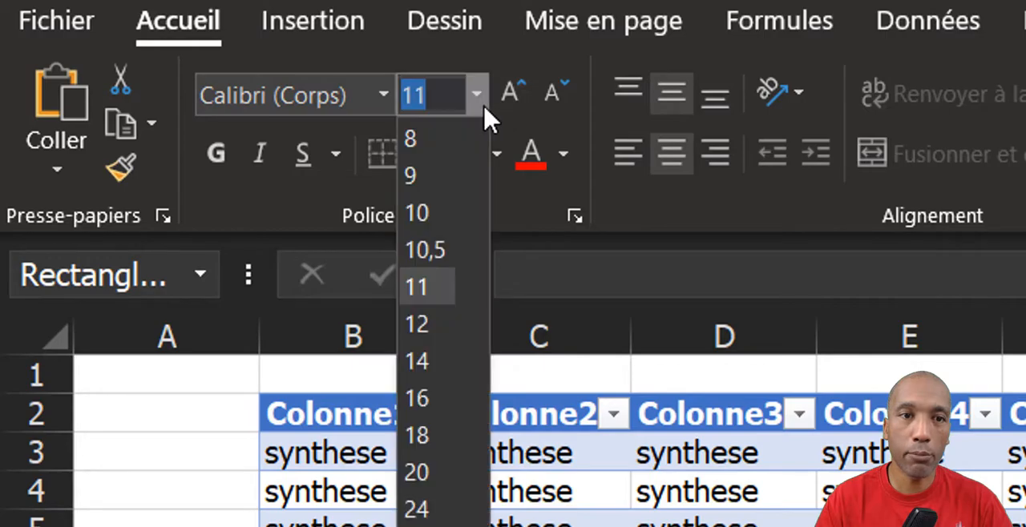
{"action": "left_click", "coordinate": [433, 437]}
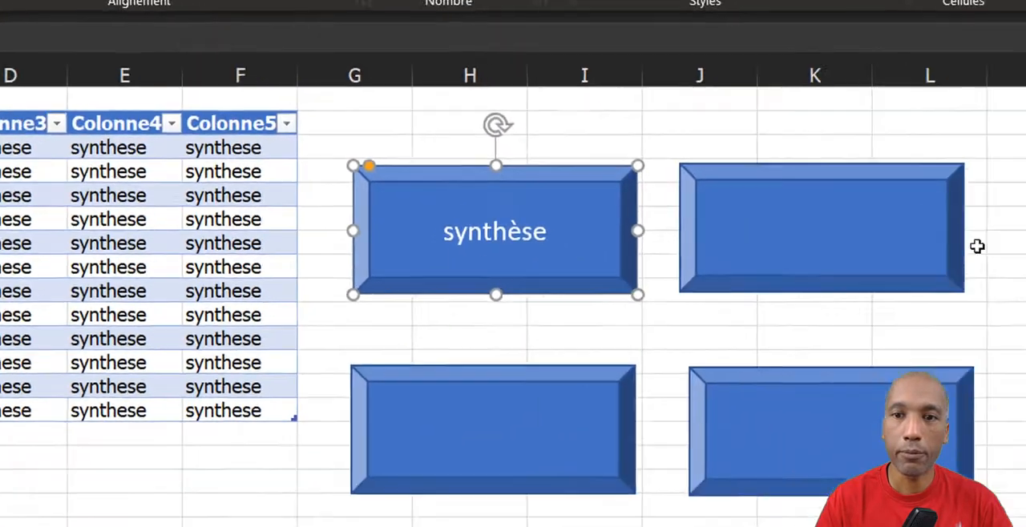
{"action": "left_click", "coordinate": [919, 173]}
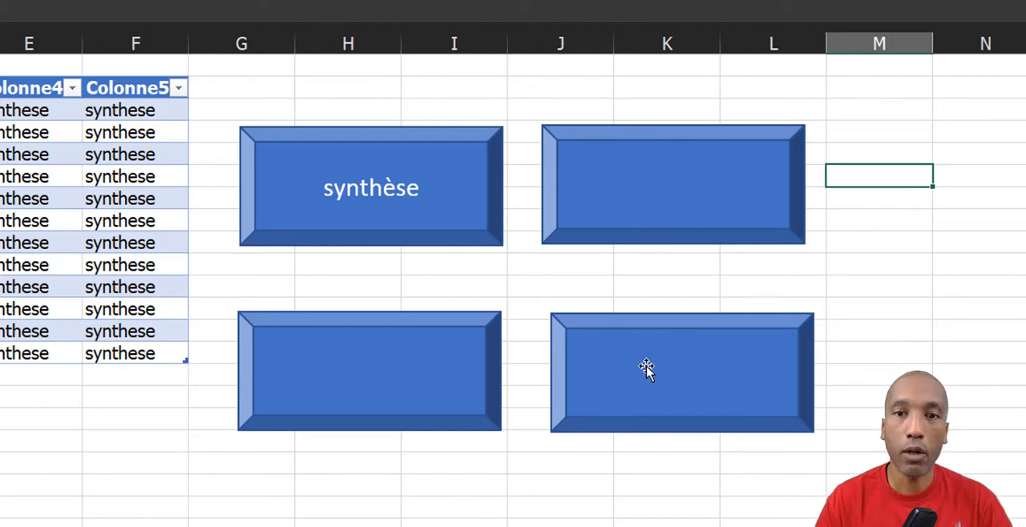
Label the upper-right bevel shape "nav1", with centred, enlarged text matching the "synthèse" shape.
{"action": "left_click", "coordinate": [645, 186]}
{"action": "type", "text": "nav1"}
{"action": "left_click", "coordinate": [873, 210]}
{"action": "left_click", "coordinate": [745, 188]}
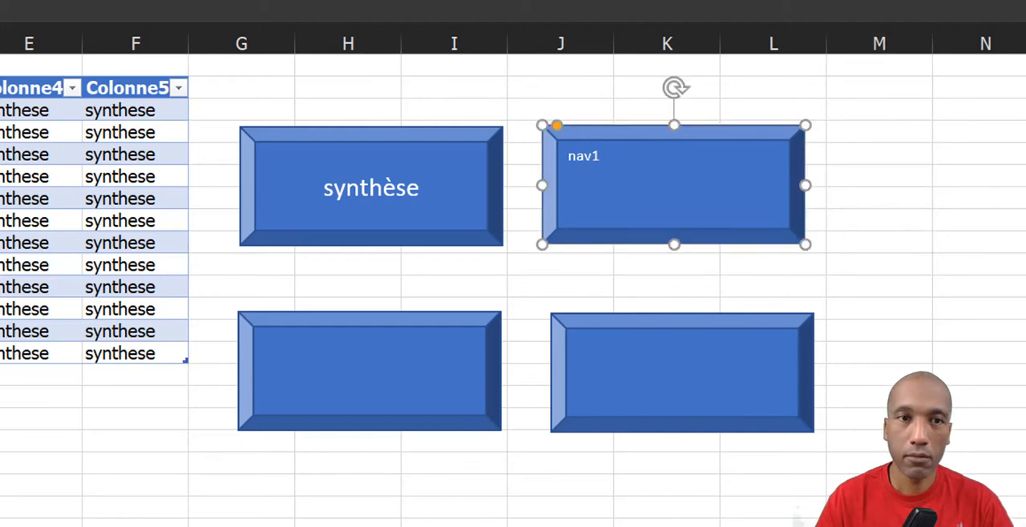
Label the lower-left shape "nav2" and the lower-right shape "nav3", with centred text matching the other shapes.
{"action": "left_click", "coordinate": [357, 374]}
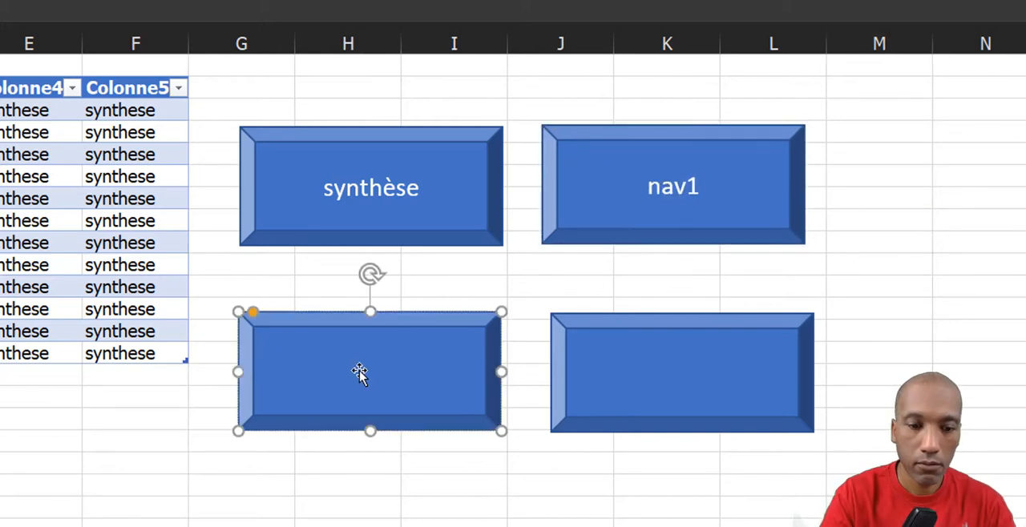
{"action": "left_click", "coordinate": [436, 431]}
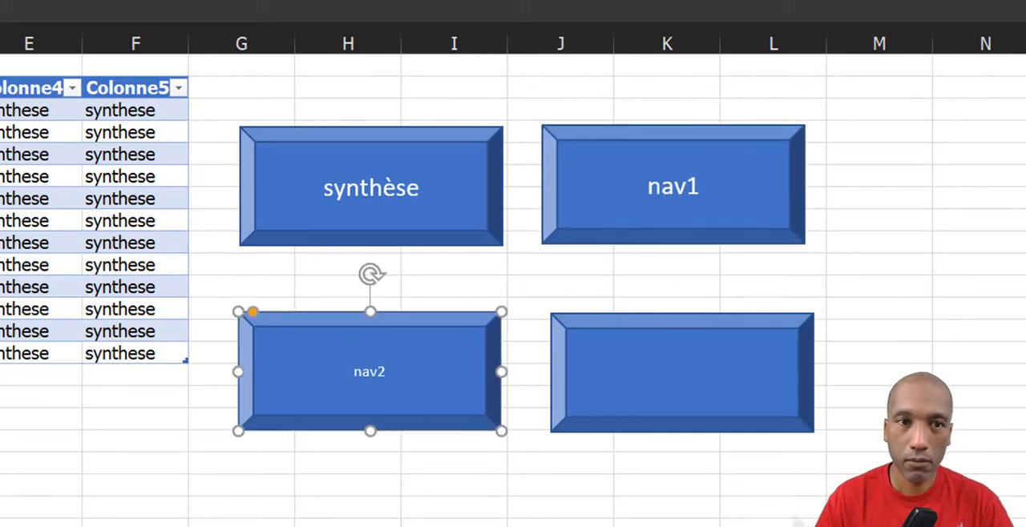
{"action": "left_click", "coordinate": [602, 358]}
{"action": "type", "text": "nav3"}
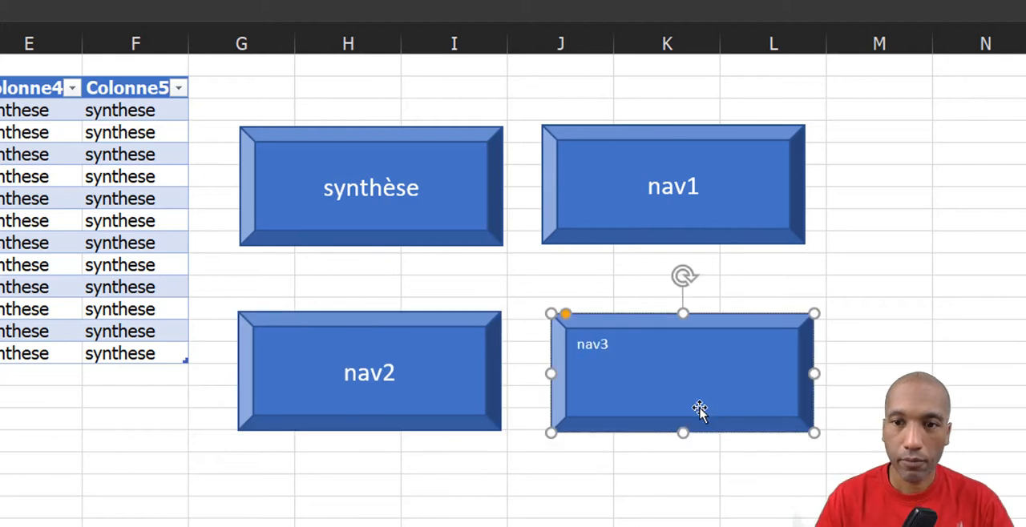
{"action": "left_click", "coordinate": [265, 501]}
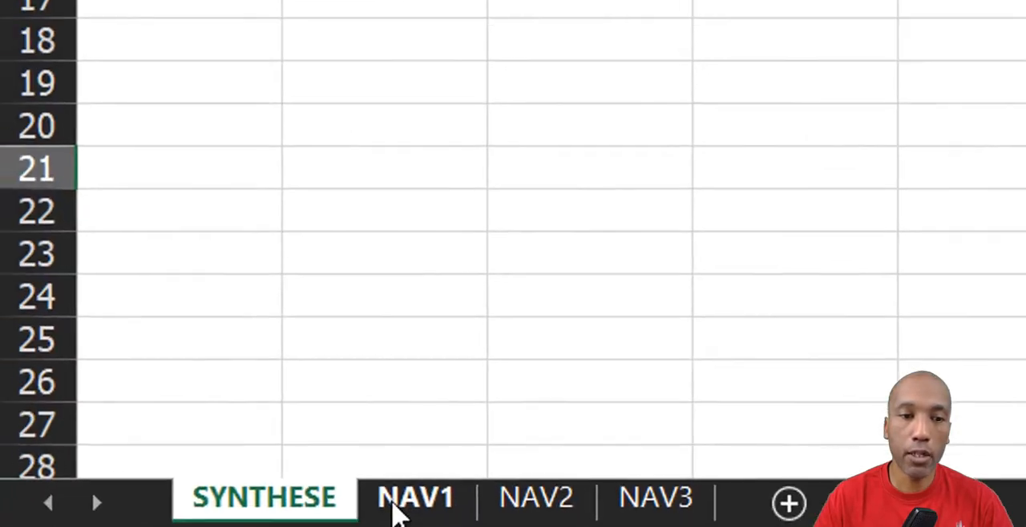
{"action": "left_click", "coordinate": [392, 502]}
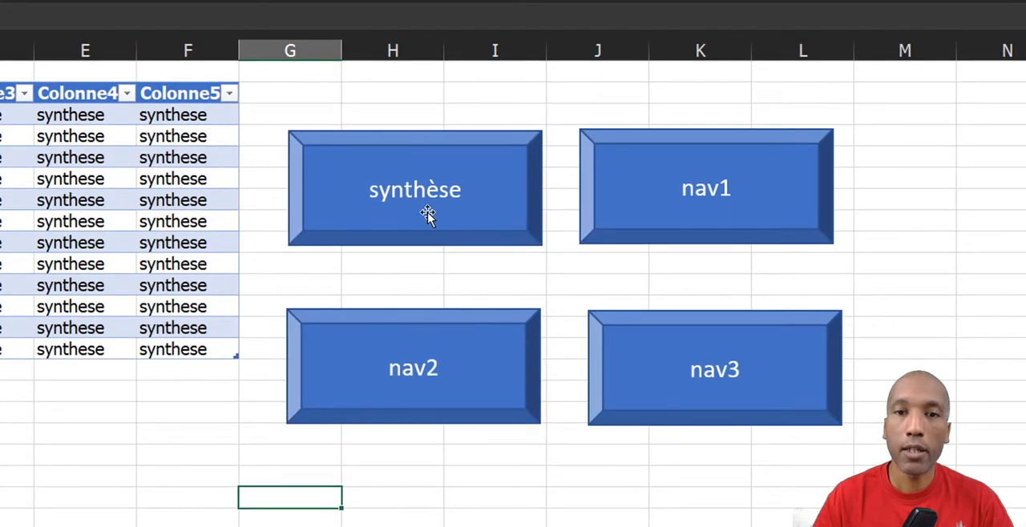
Add a hyperlink on the "synthèse" shape to cell A1 of the SYNTHESE sheet in this document.
{"action": "right_click", "coordinate": [431, 217]}
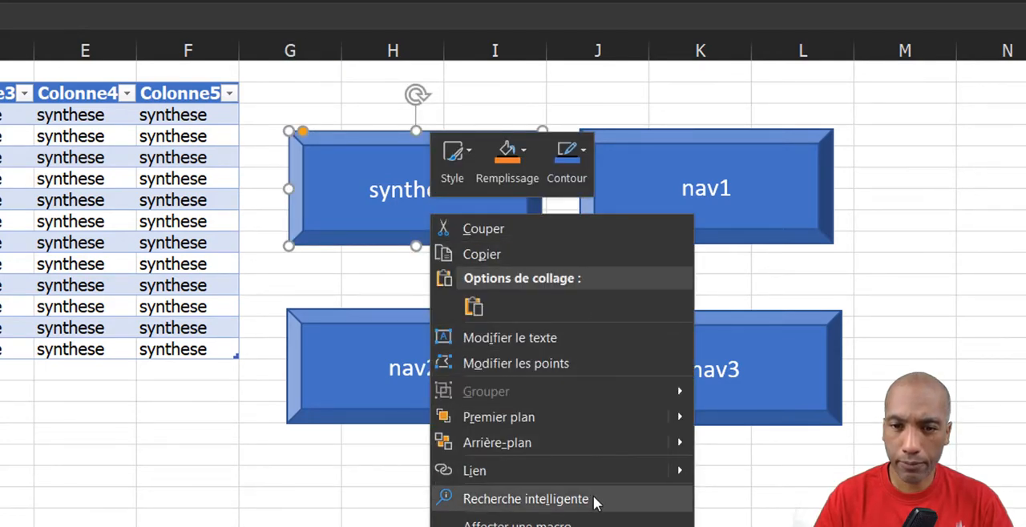
{"action": "left_click", "coordinate": [618, 472]}
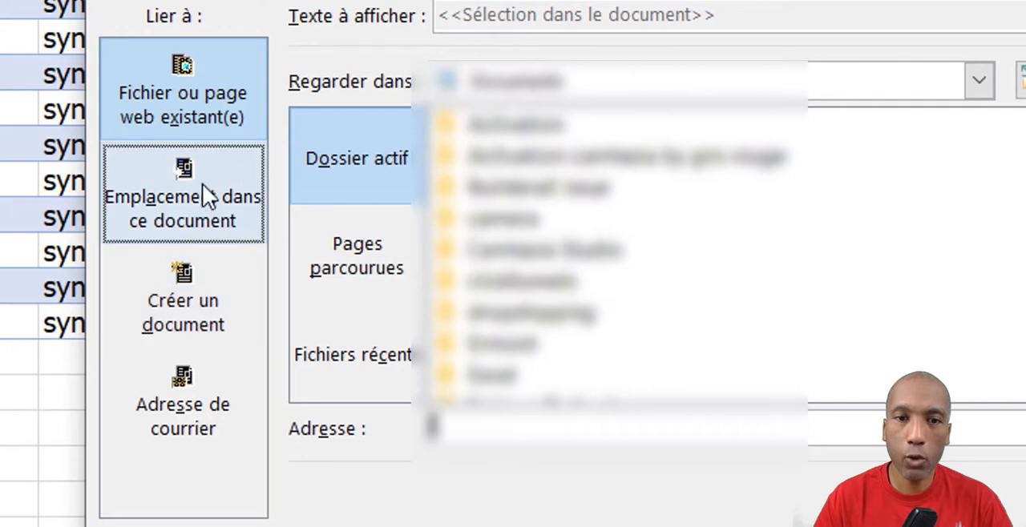
{"action": "left_click", "coordinate": [198, 190]}
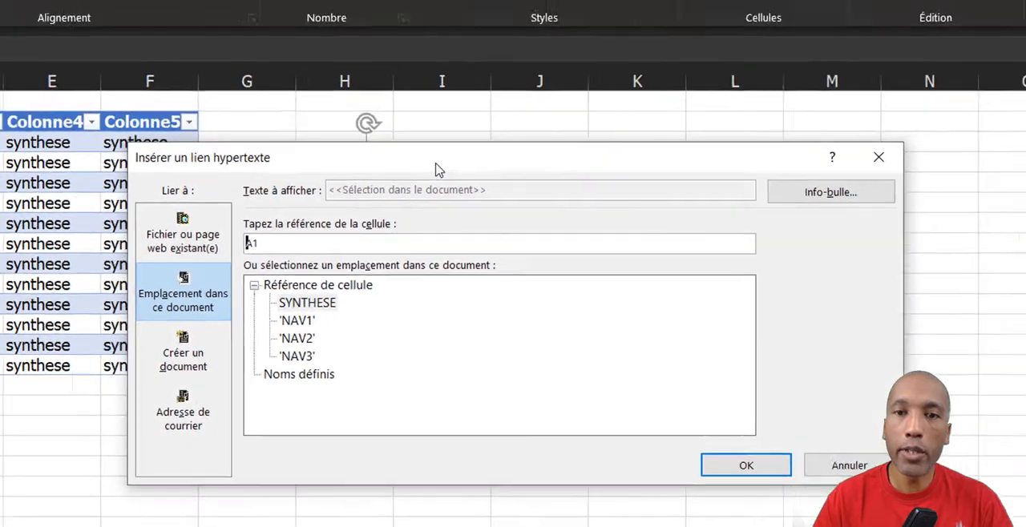
{"action": "left_click_drag", "start_coordinate": [435, 167], "coordinate": [378, 301]}
{"action": "left_click_drag", "start_coordinate": [384, 298], "coordinate": [430, 186]}
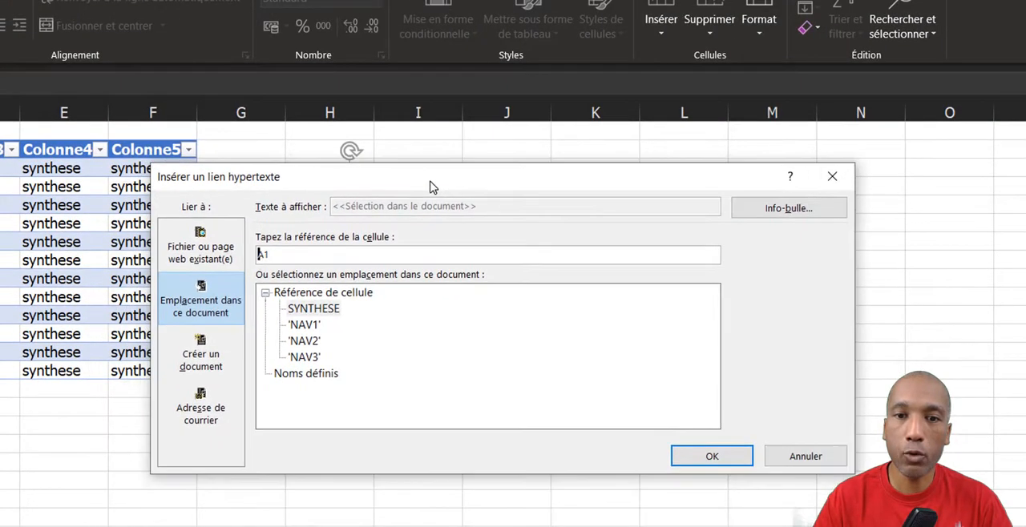
{"action": "left_click", "coordinate": [320, 309]}
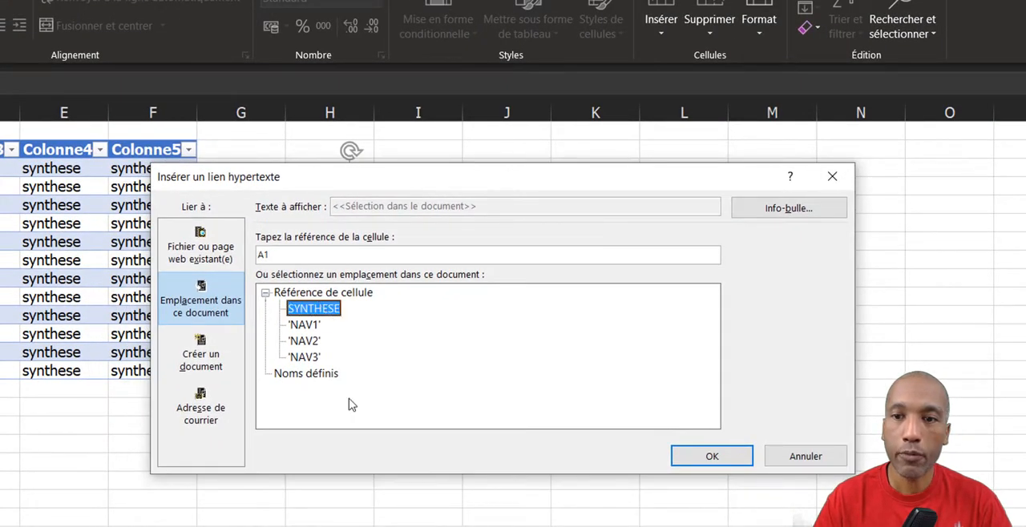
{"action": "left_click", "coordinate": [711, 457]}
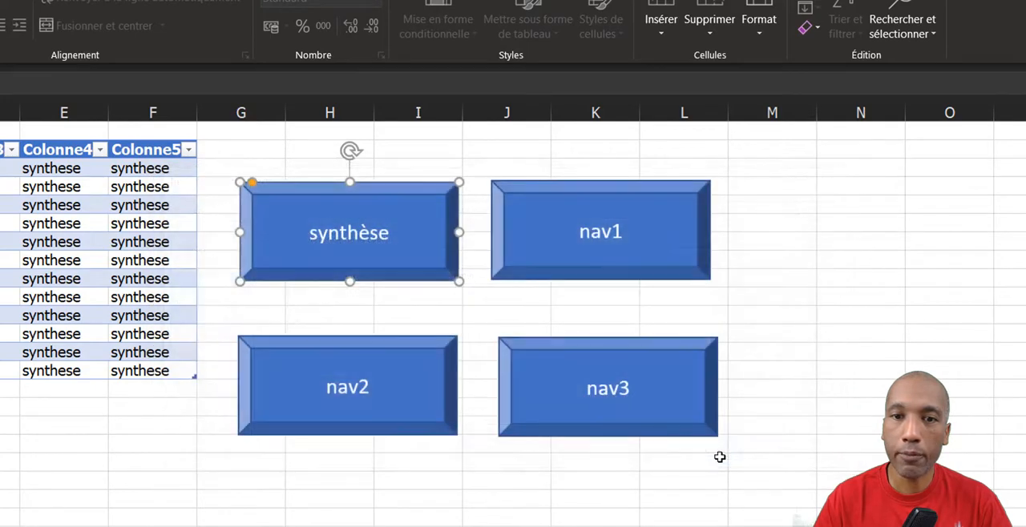
Add a hyperlink on the "nav1" shape to cell A1 of the NAV1 sheet.
{"action": "right_click", "coordinate": [623, 268]}
{"action": "left_click", "coordinate": [665, 483]}
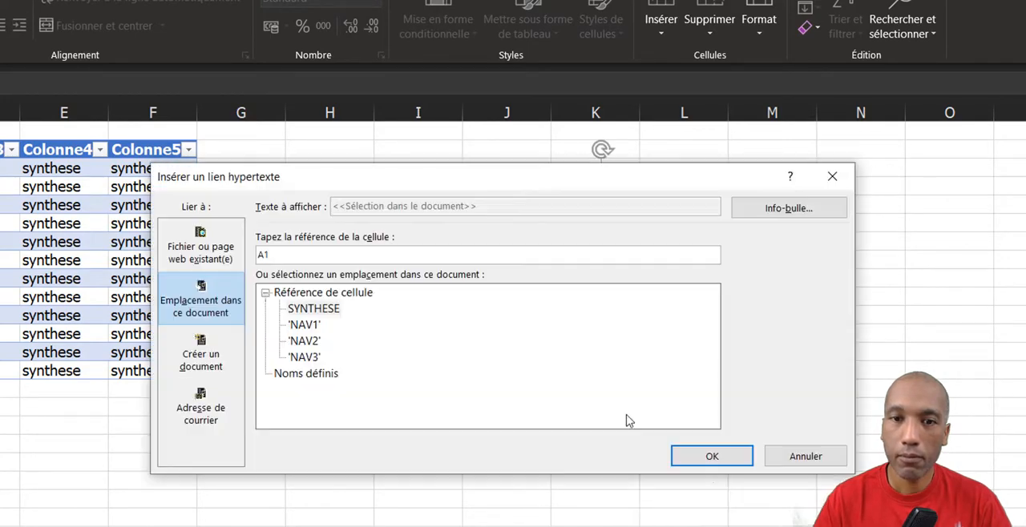
{"action": "left_click", "coordinate": [305, 323]}
{"action": "left_click", "coordinate": [711, 454]}
Add a hyperlink on the "nav2" shape to cell A1 of the NAV2 sheet.
{"action": "left_click", "coordinate": [402, 406]}
{"action": "right_click", "coordinate": [402, 406]}
{"action": "left_click", "coordinate": [506, 255]}
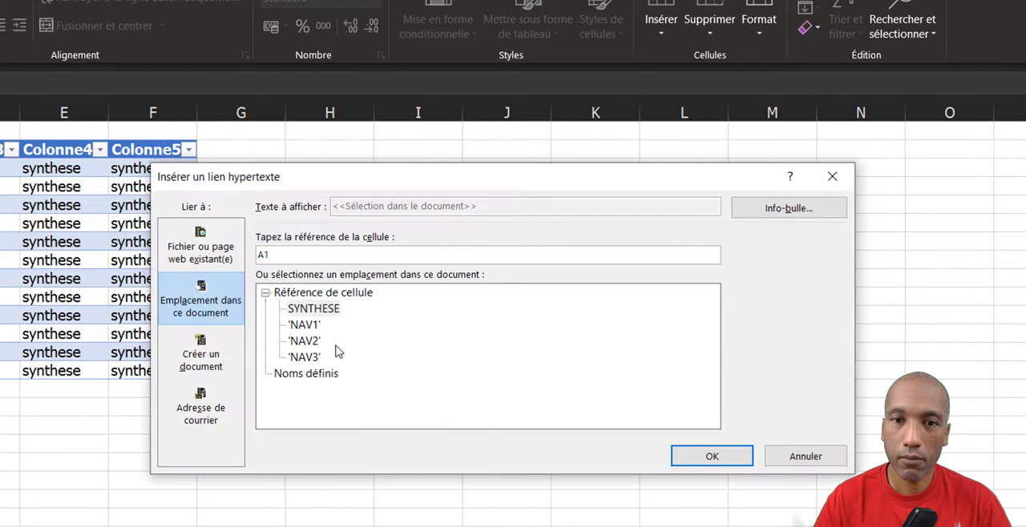
{"action": "left_click", "coordinate": [304, 337]}
{"action": "left_click", "coordinate": [703, 465]}
Add a hyperlink on the "nav3" shape to the NAV3 sheet and deselect the shape.
{"action": "right_click", "coordinate": [603, 405]}
{"action": "left_click", "coordinate": [639, 254]}
{"action": "left_click", "coordinate": [299, 224]}
{"action": "left_click", "coordinate": [713, 454]}
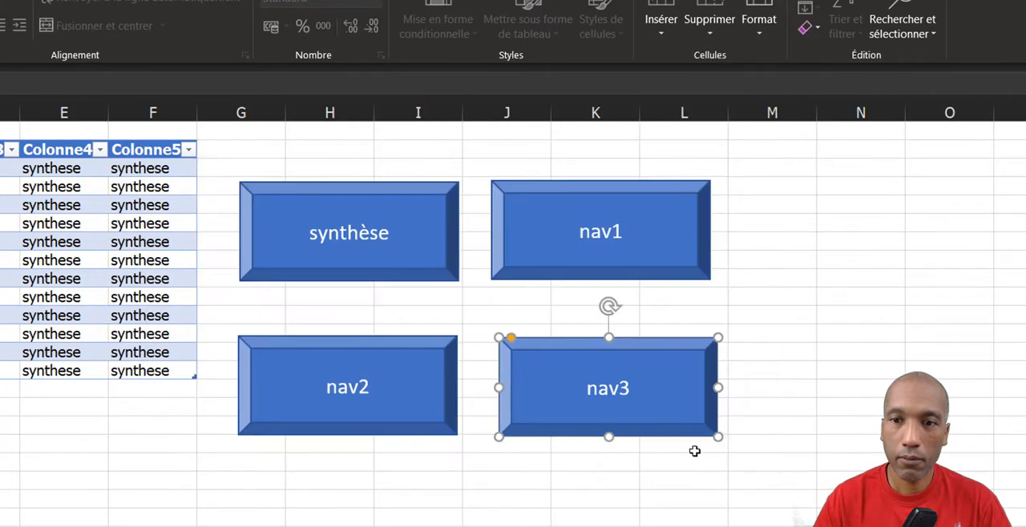
{"action": "left_click", "coordinate": [808, 306]}
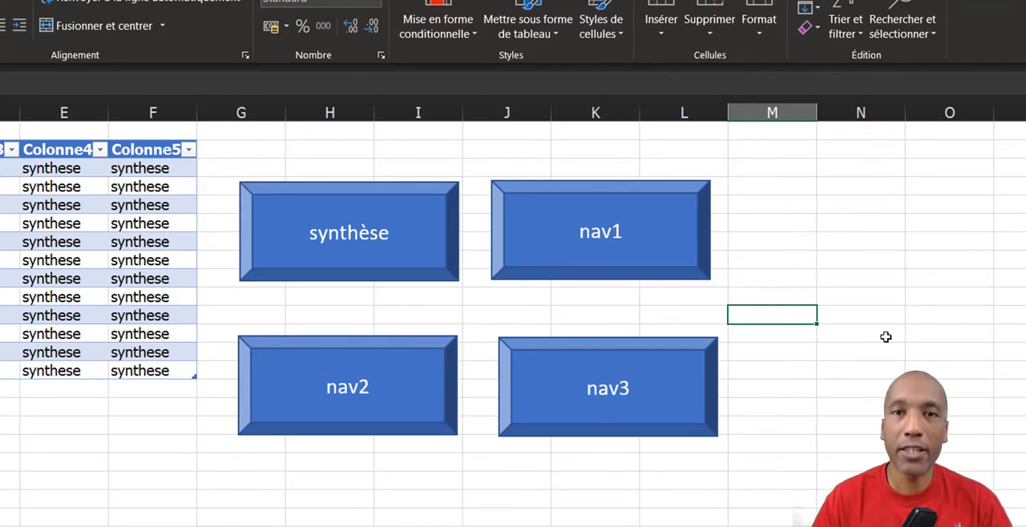
Copy all four linked shapes from the SYNTHESE sheet and paste them beside the table on the NAV1 sheet.
{"action": "left_click", "coordinate": [432, 278]}
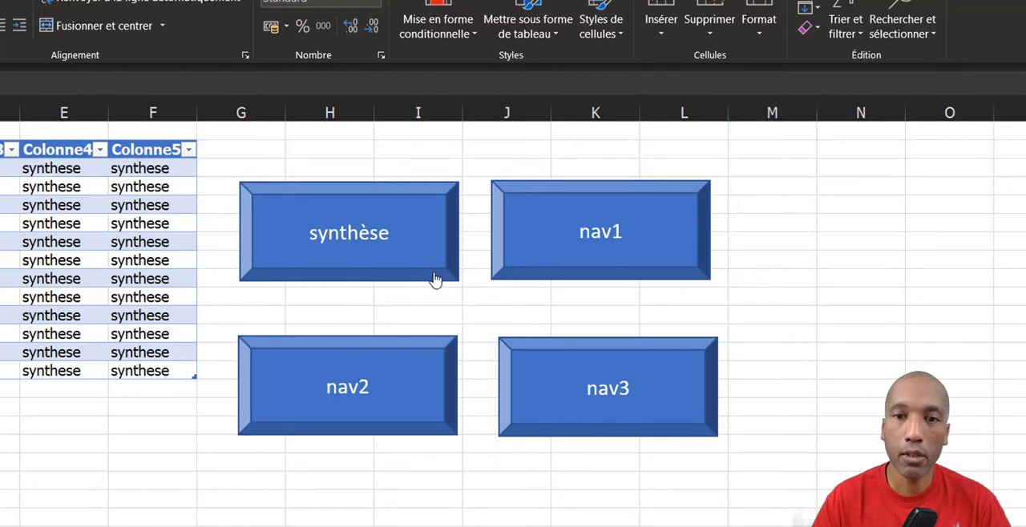
{"action": "right_click", "coordinate": [434, 279]}
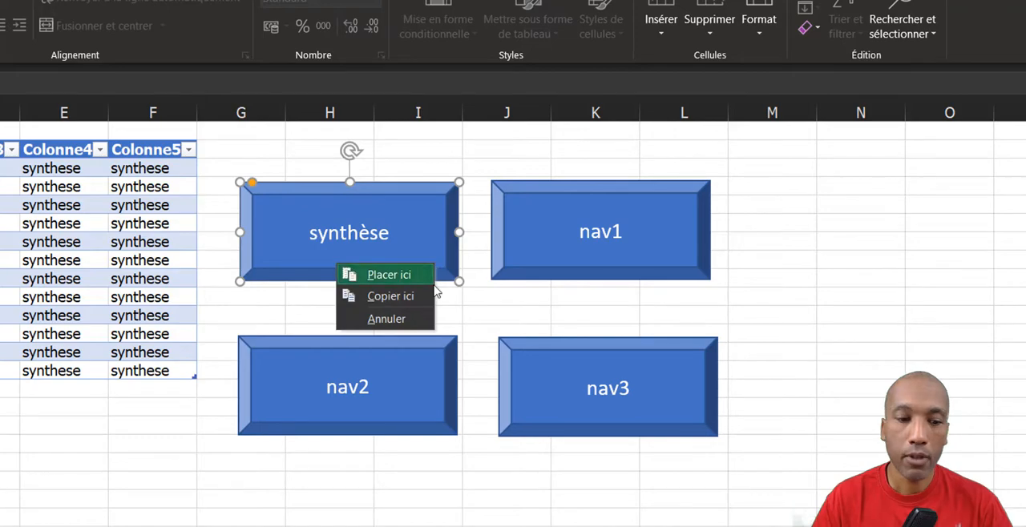
{"action": "left_click", "coordinate": [659, 277], "text": "ctrl"}
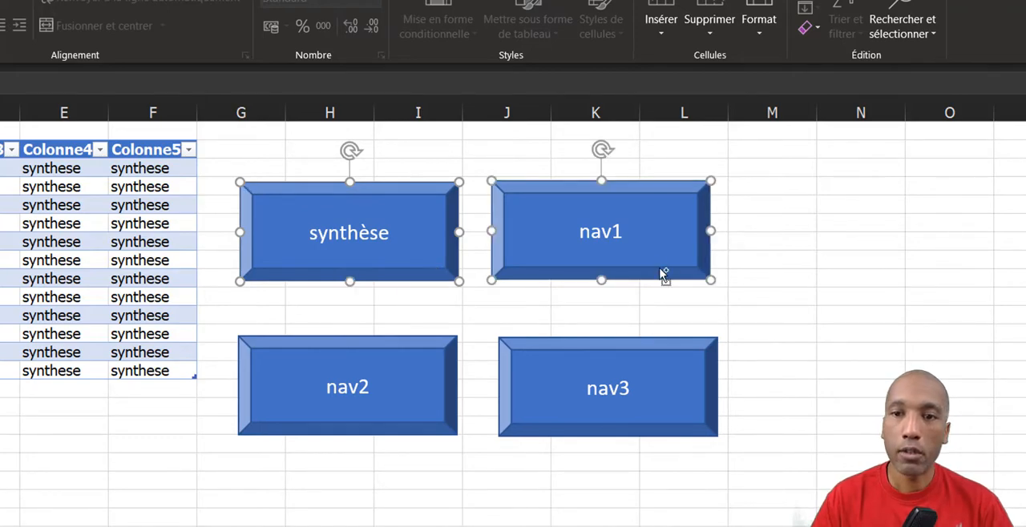
{"action": "left_click", "coordinate": [583, 357], "text": "ctrl"}
{"action": "left_click", "coordinate": [415, 386], "text": "ctrl"}
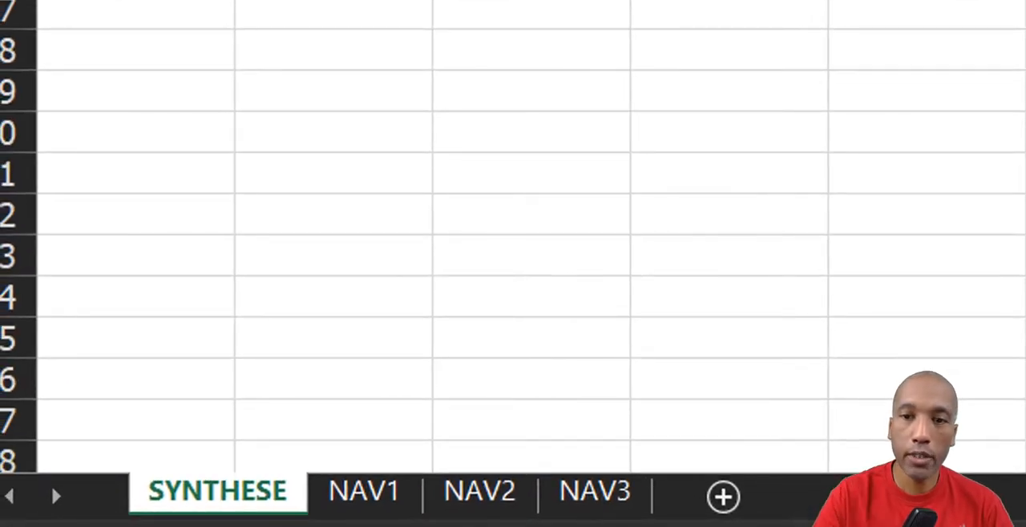
{"action": "left_click", "coordinate": [345, 503]}
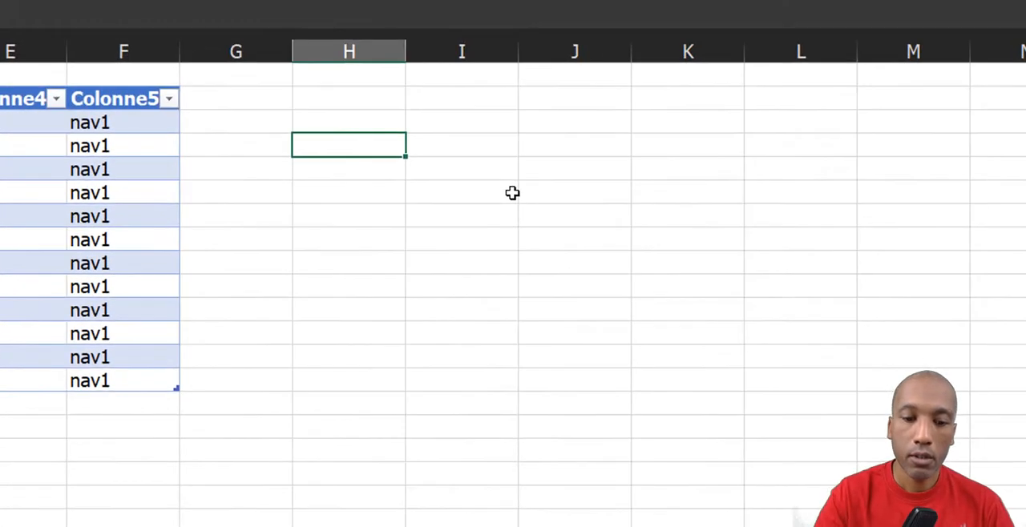
{"action": "key", "text": "ctrl+v"}
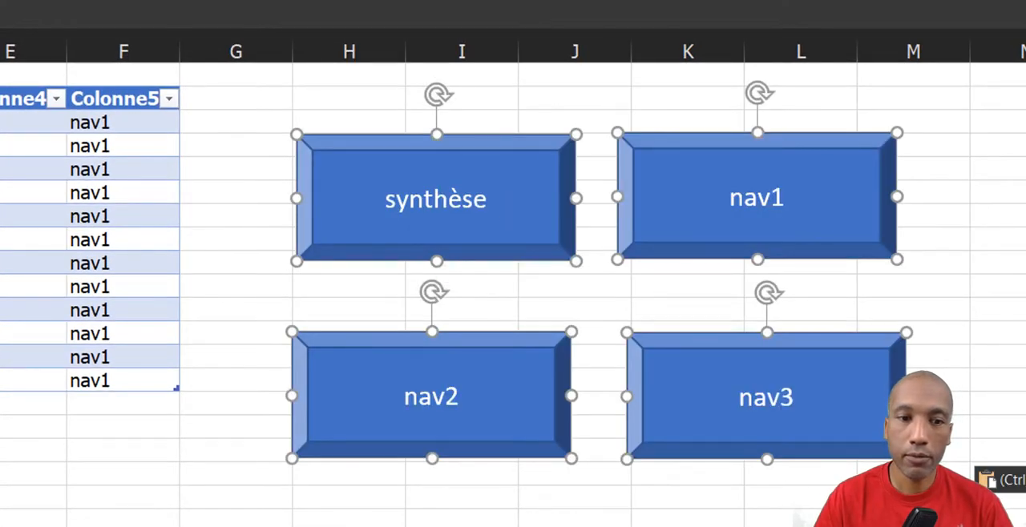
Paste the four linked shapes beside the tables on the NAV2 and NAV3 sheets, starting at column H.
{"action": "key", "text": "ctrl+Page_Down"}
{"action": "left_click", "coordinate": [349, 166]}
{"action": "key", "text": "ctrl+v"}
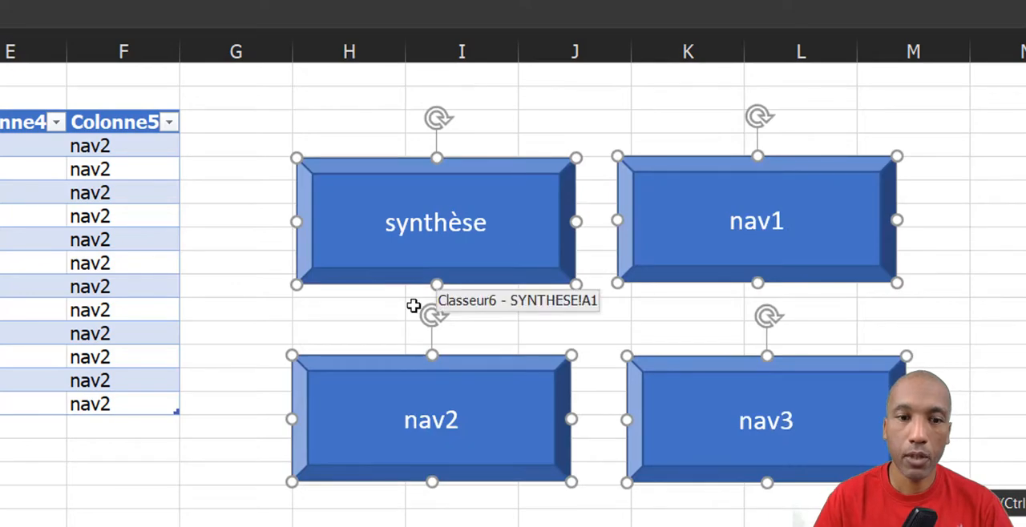
{"action": "key", "text": "ctrl+Page_Down"}
{"action": "left_click", "coordinate": [315, 167]}
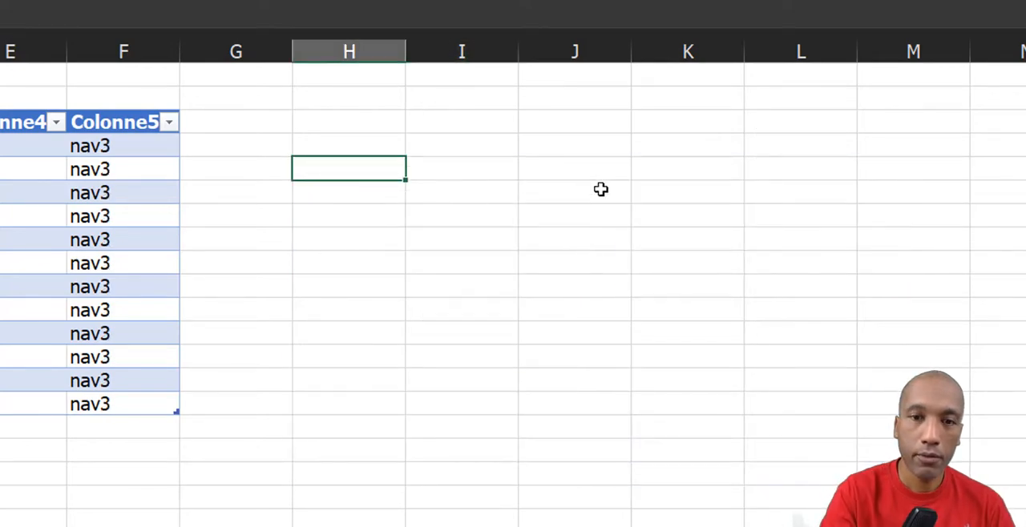
{"action": "key", "text": "ctrl+v"}
{"action": "left_click", "coordinate": [549, 524]}
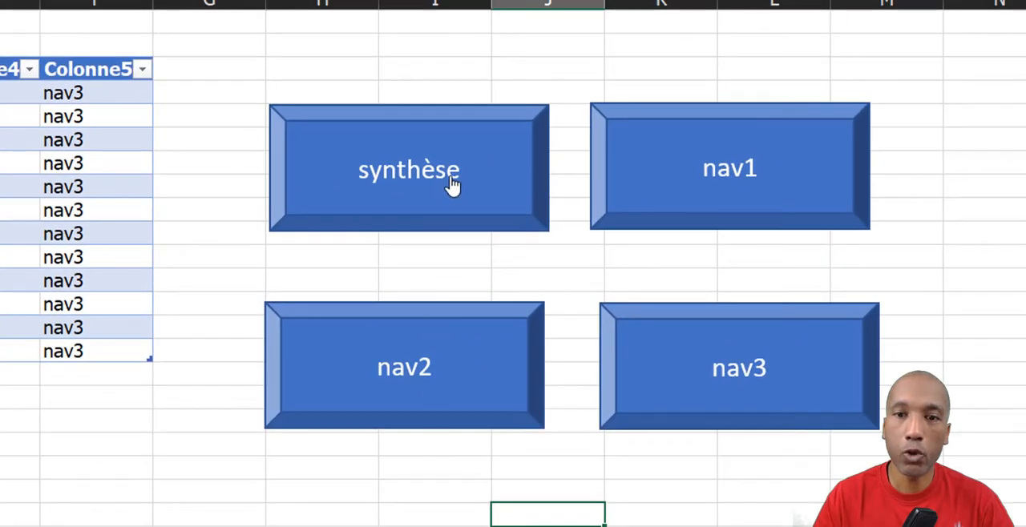
Test the navigation shapes by following their links between the SYNTHESE, NAV2 and NAV3 sheets.
{"action": "left_click", "coordinate": [451, 187]}
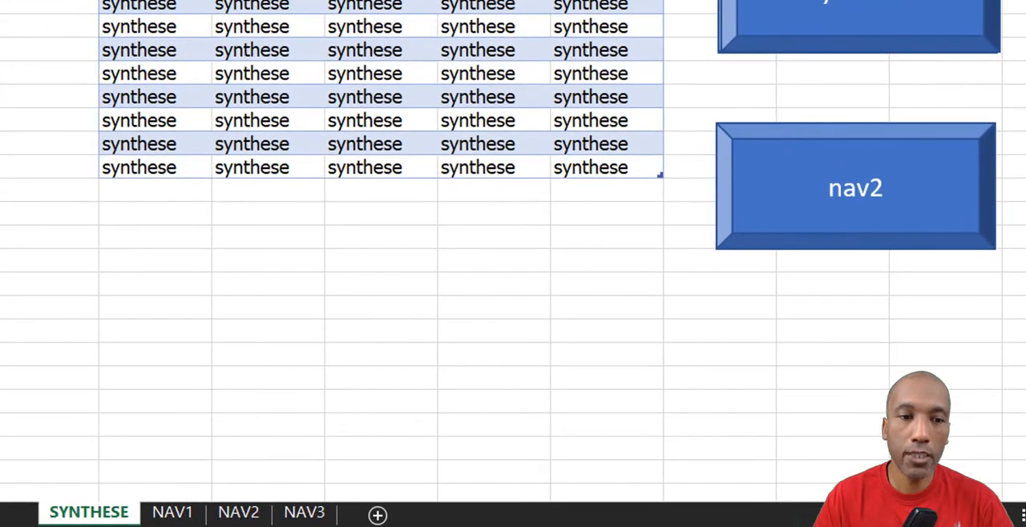
{"action": "left_click", "coordinate": [858, 196]}
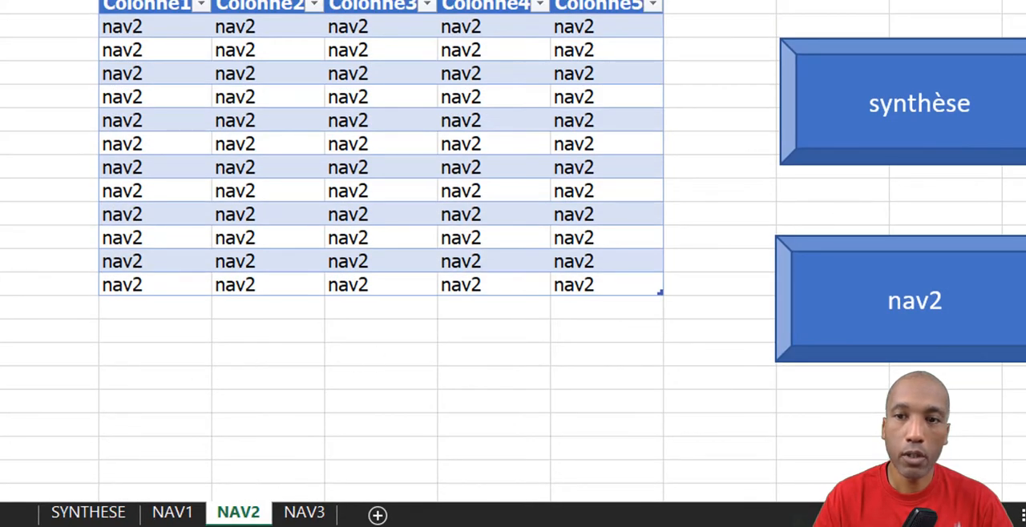
{"action": "left_click", "coordinate": [1025, 103]}
{"action": "left_click", "coordinate": [1025, 182]}
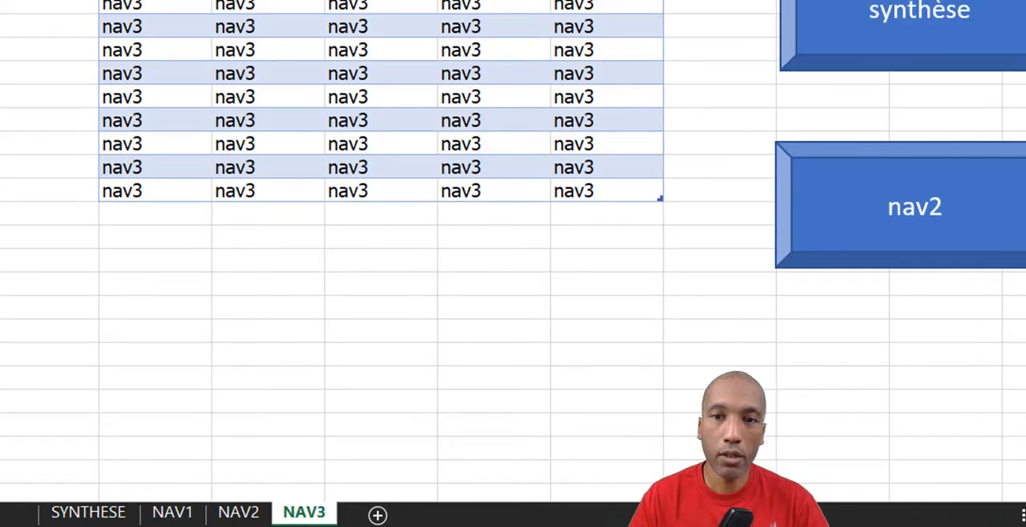
{"action": "left_click", "coordinate": [984, 24]}
{"action": "left_click", "coordinate": [528, 323]}
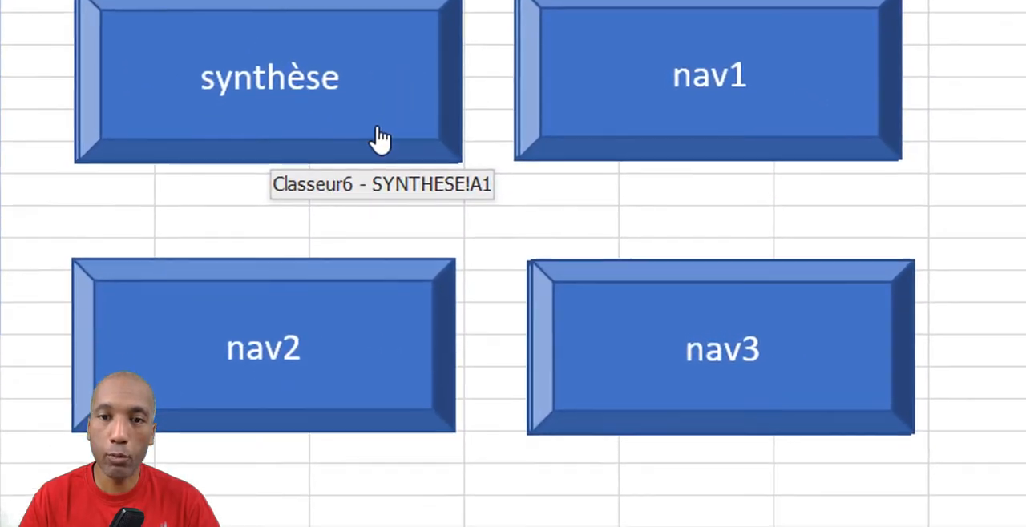
Edit the hyperlink of the "synthèse" shape on the SYNTHESE sheet to give it the ScreenTip text "synthèse".
{"action": "right_click", "coordinate": [379, 163]}
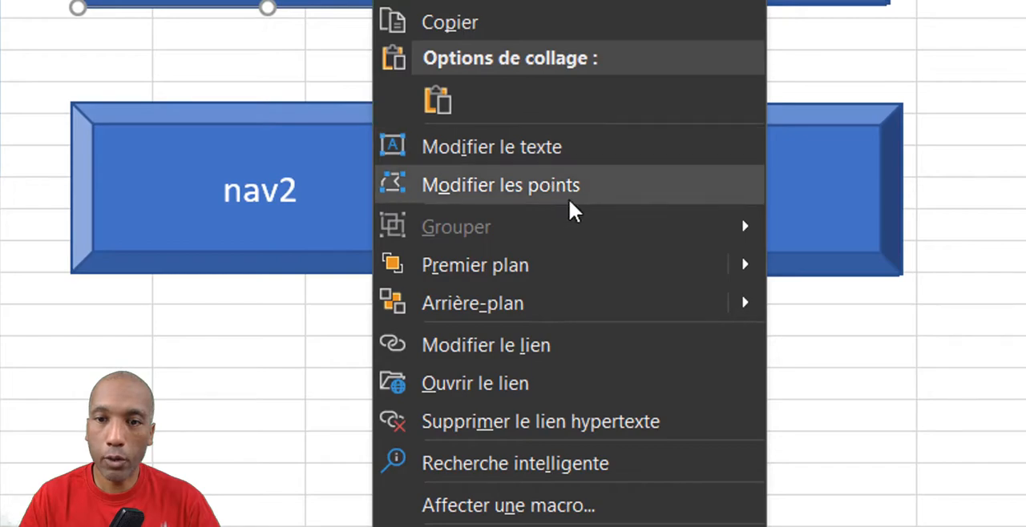
{"action": "left_click", "coordinate": [601, 347]}
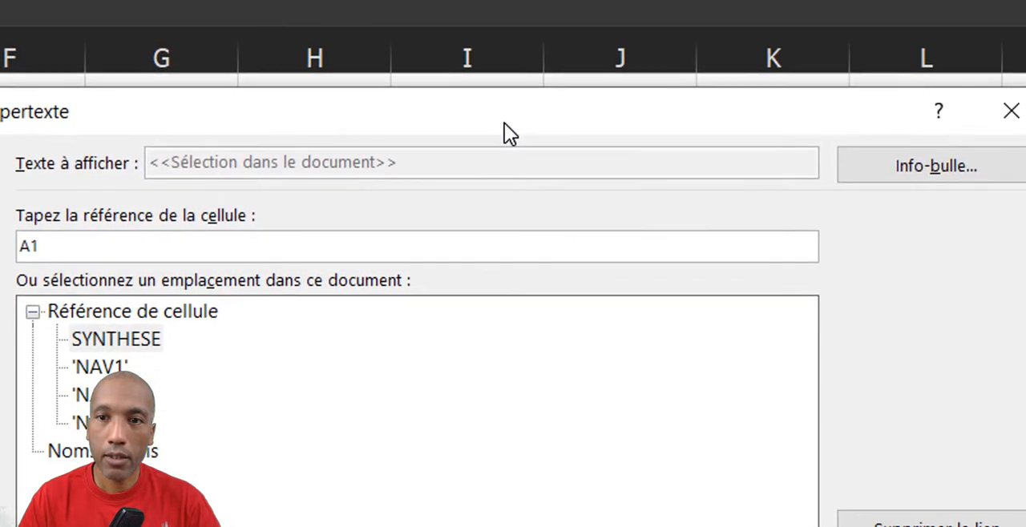
{"action": "left_click", "coordinate": [990, 171]}
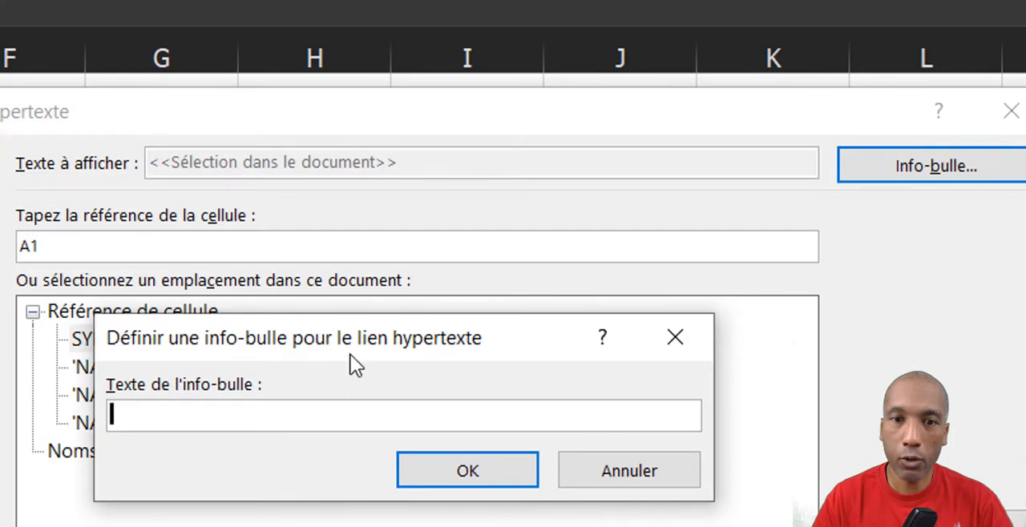
{"action": "left_click_drag", "start_coordinate": [319, 339], "coordinate": [292, 295]}
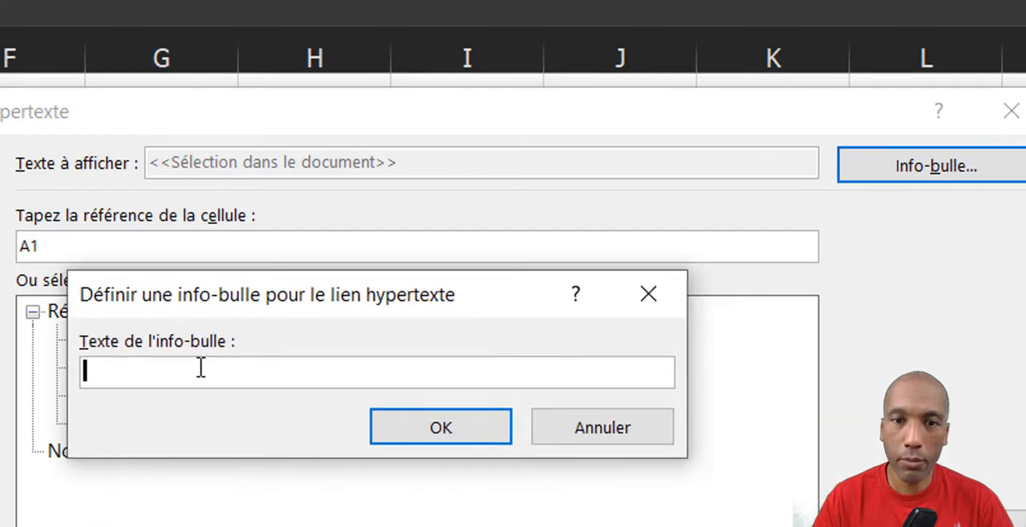
{"action": "type", "text": "syn"}
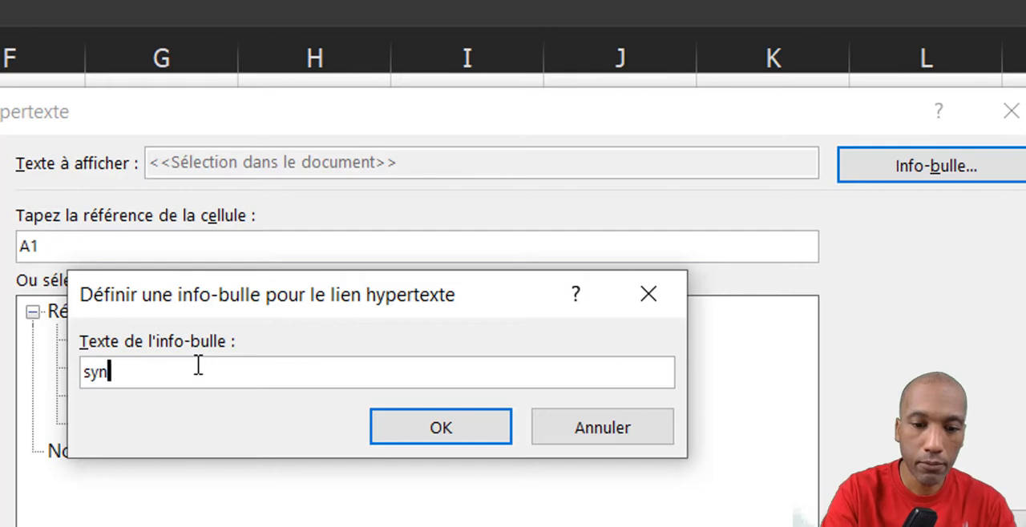
{"action": "type", "text": "thèse"}
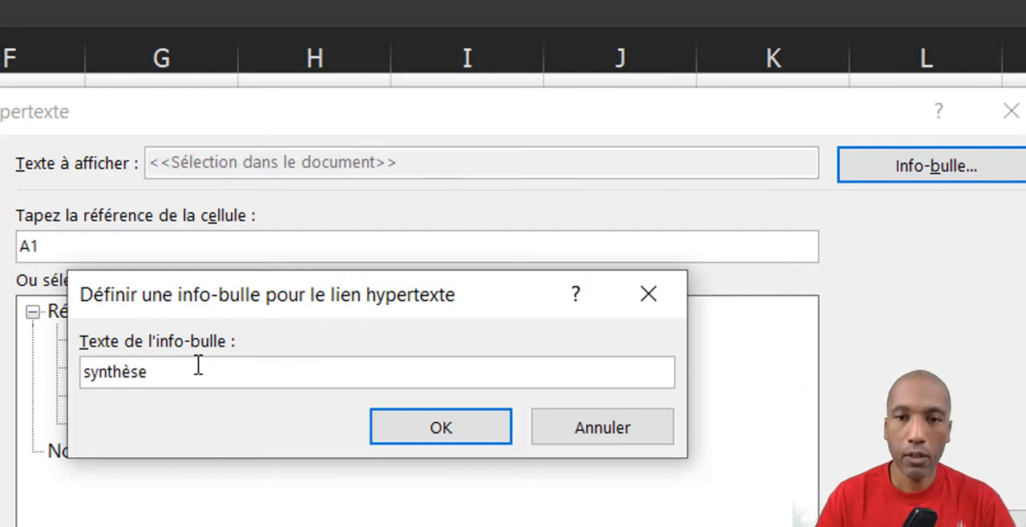
{"action": "left_click", "coordinate": [454, 431]}
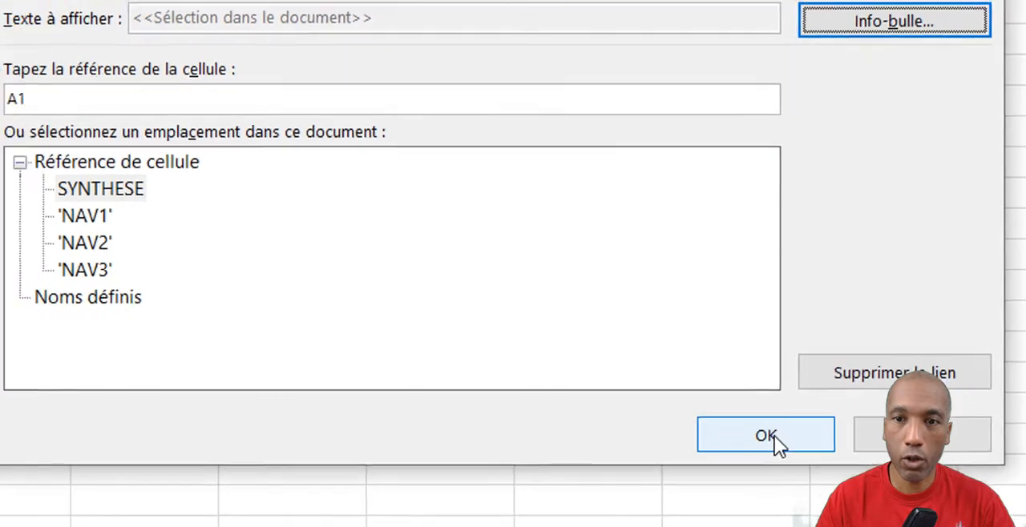
{"action": "left_click", "coordinate": [766, 435]}
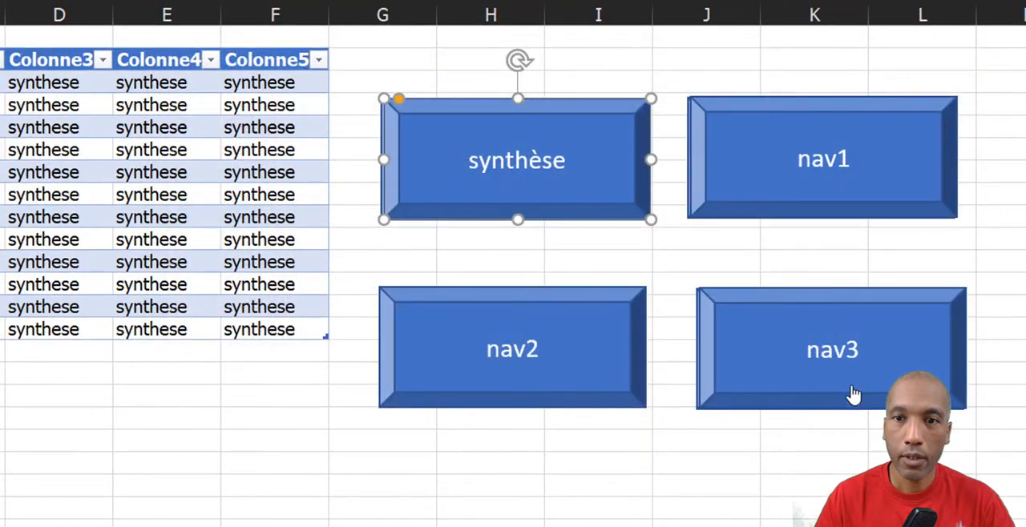
Set the hyperlink ScreenTips of the "nav1", "nav2" and "nav3" shapes to NAV1, NAV2 and NAV3, and deselect the shapes.
{"action": "right_click", "coordinate": [877, 190]}
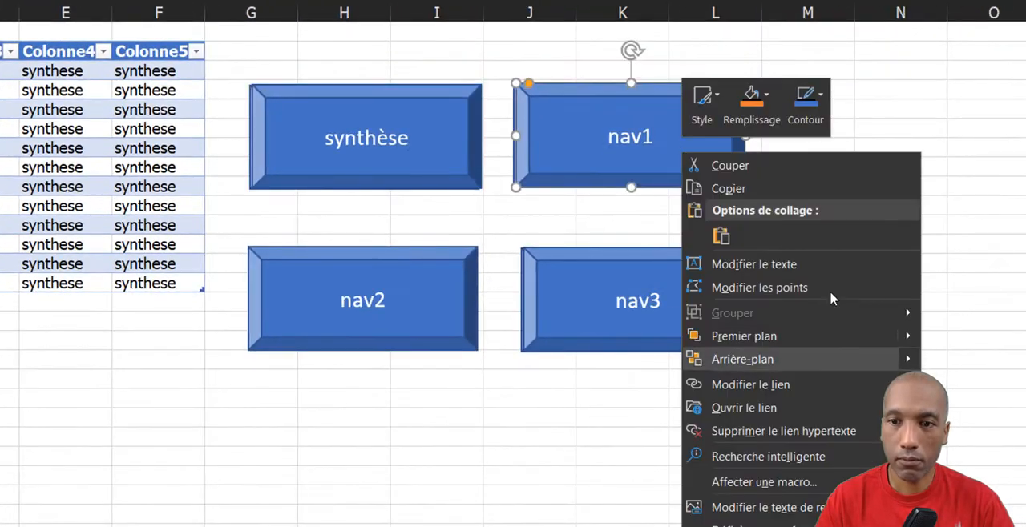
{"action": "left_click", "coordinate": [941, 447]}
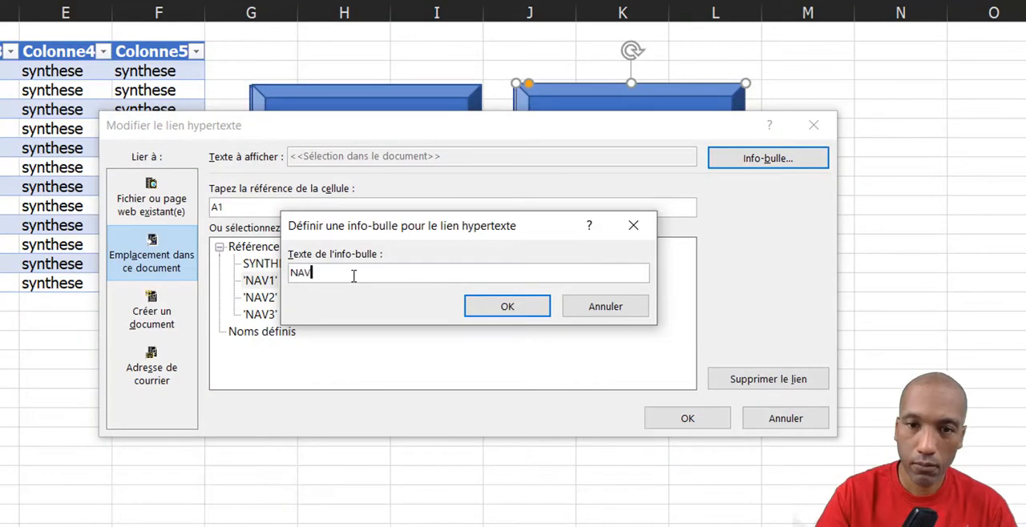
{"action": "type", "text": "1"}
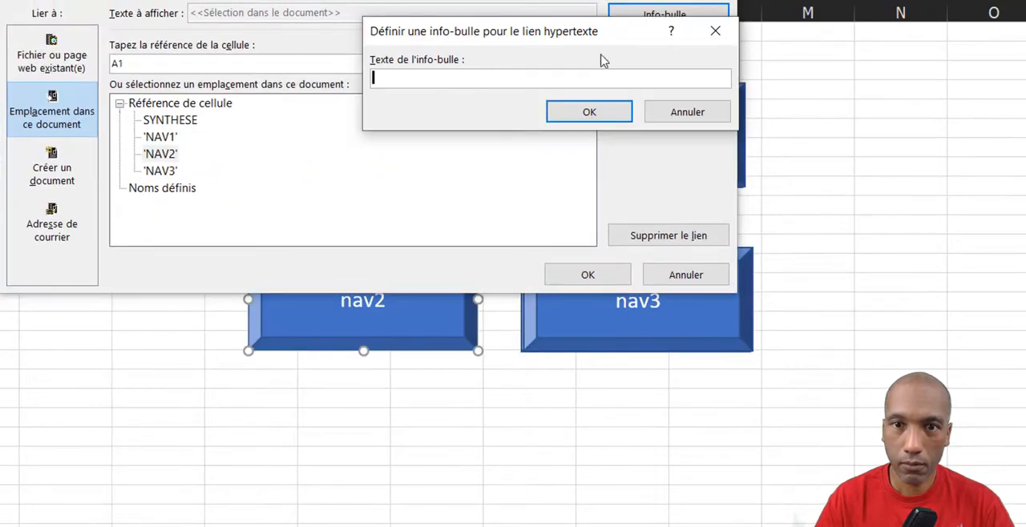
{"action": "type", "text": "NAV2"}
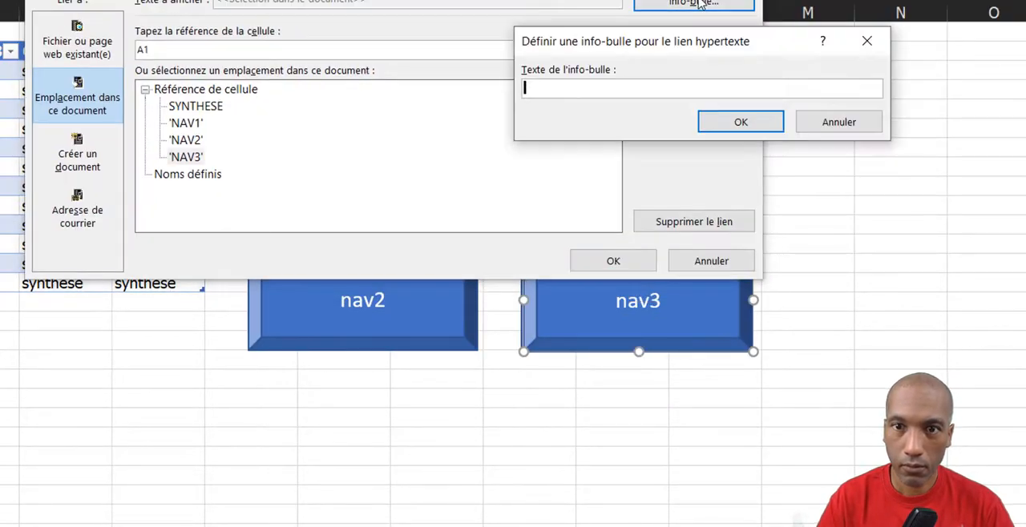
{"action": "type", "text": "NAV3"}
{"action": "key", "text": "Return"}
{"action": "key", "text": "Return"}
{"action": "left_click", "coordinate": [555, 401]}
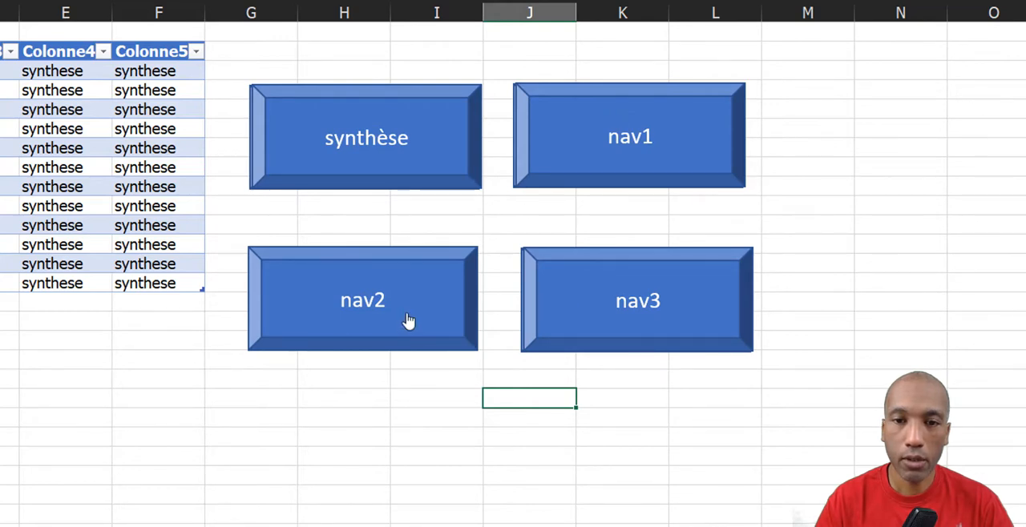
{"action": "left_click", "coordinate": [96, 370]}
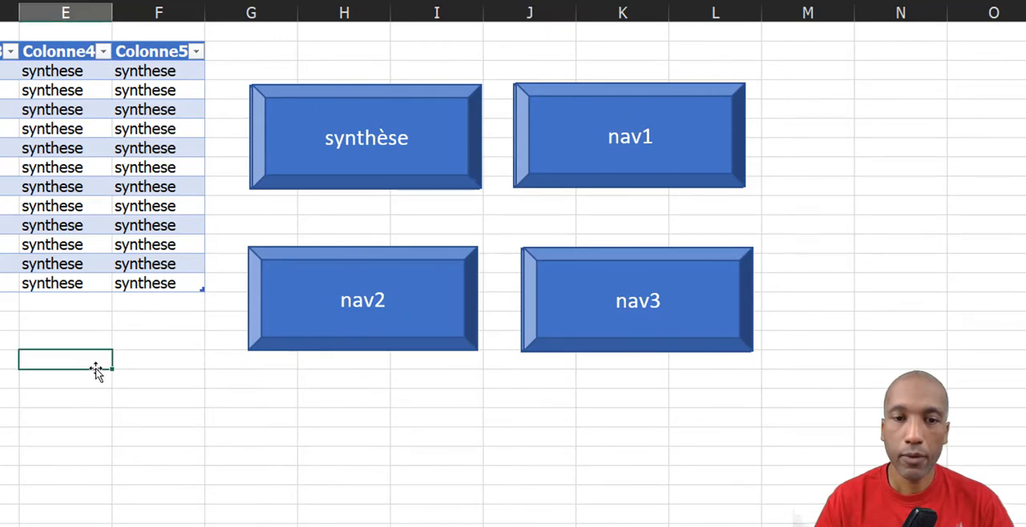